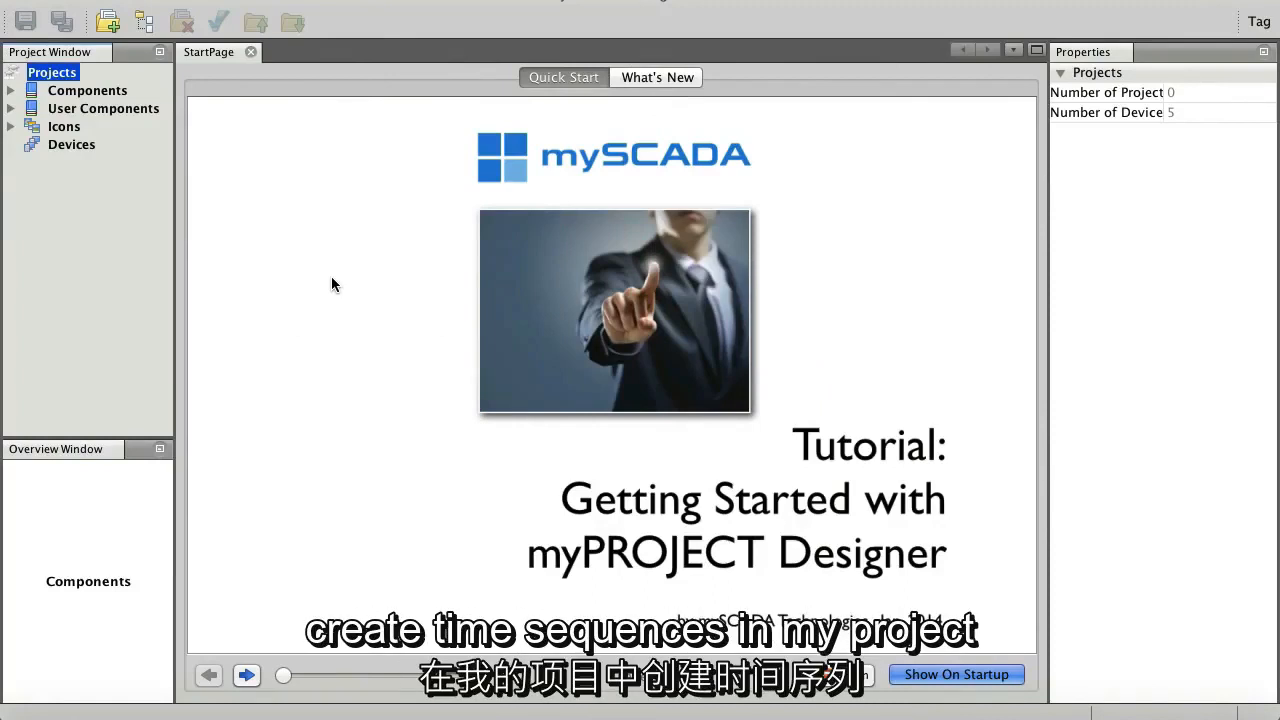
# - Create a new project named TimeSequence in the home directory
pyautogui.click(107, 21)
pyautogui.click(782, 402)
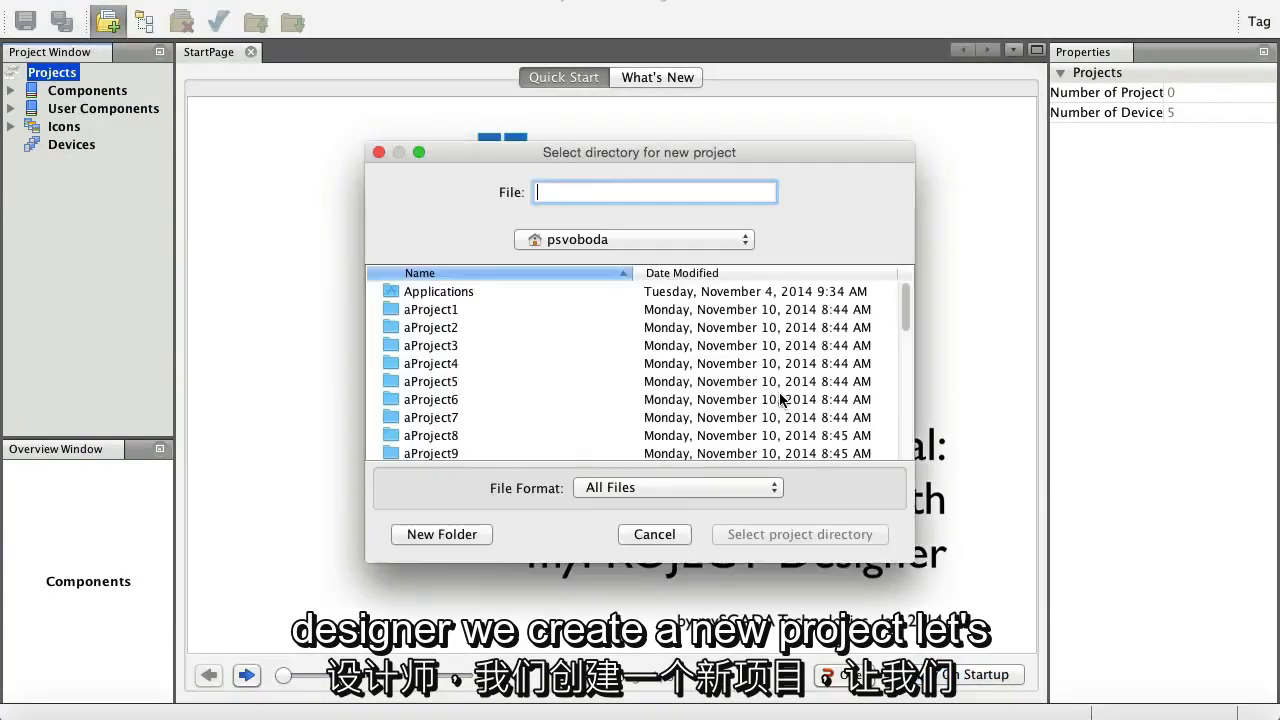
pyautogui.write('Time')
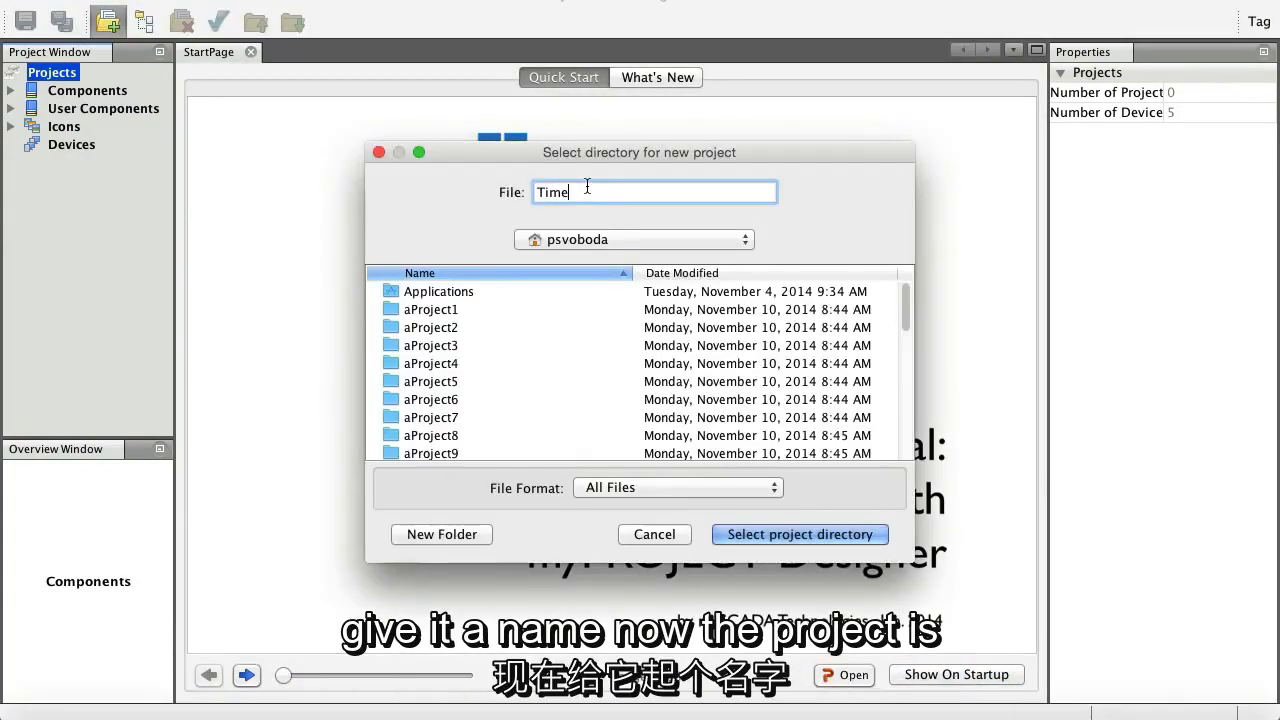
pyautogui.write('Sequence')
pyautogui.click(778, 536)
pyautogui.click(806, 396)
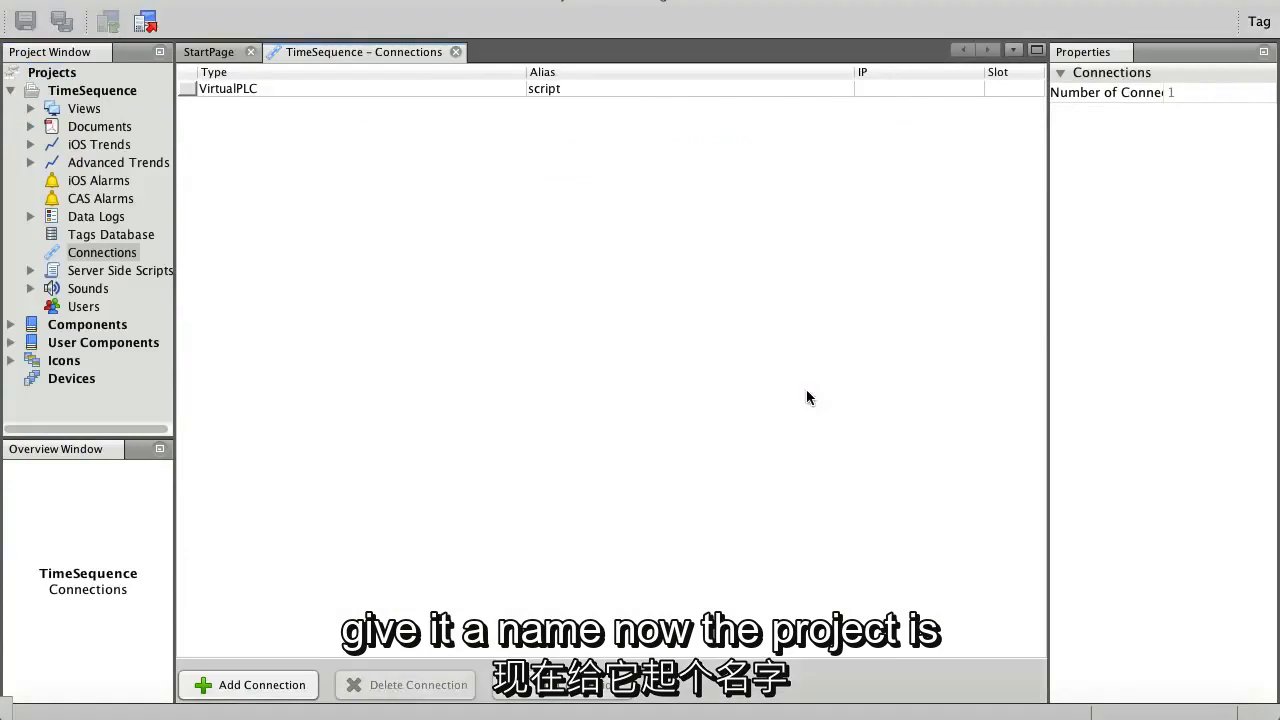
# - Add a MODBUS connection with alias M and IP 127.0.0.1, keeping port 502 and device ID 1
pyautogui.click(281, 686)
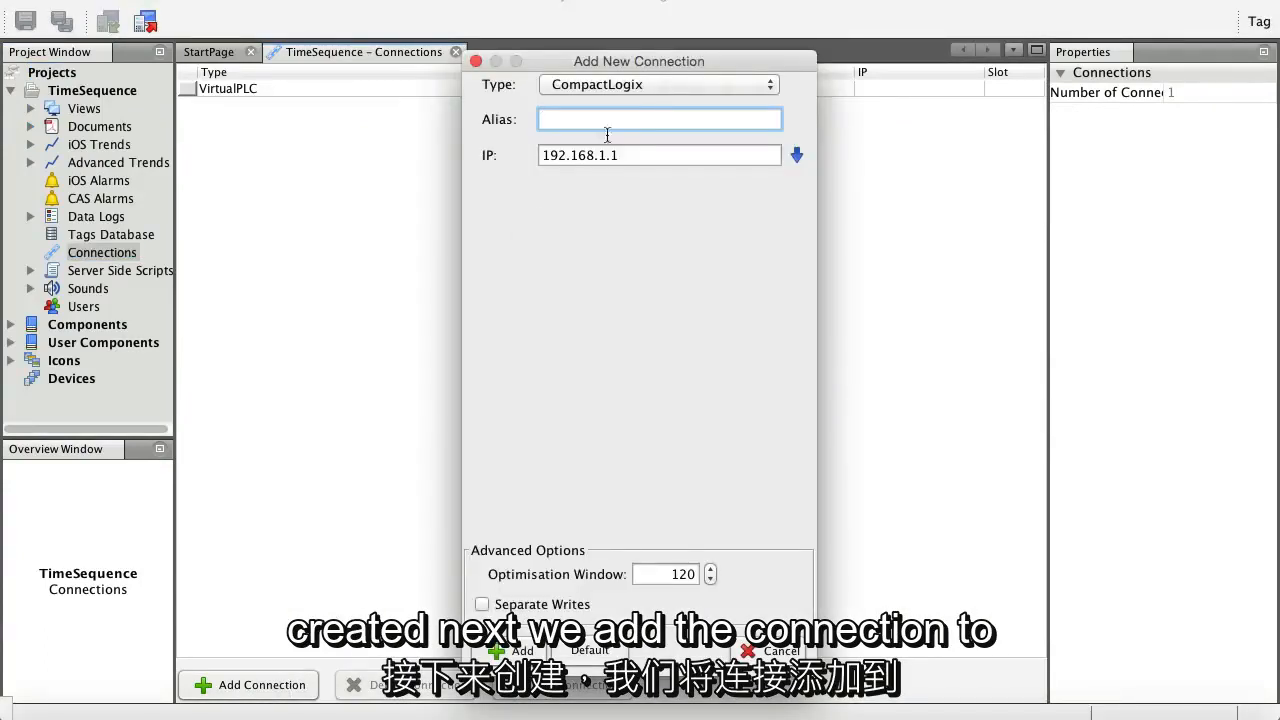
pyautogui.click(626, 88)
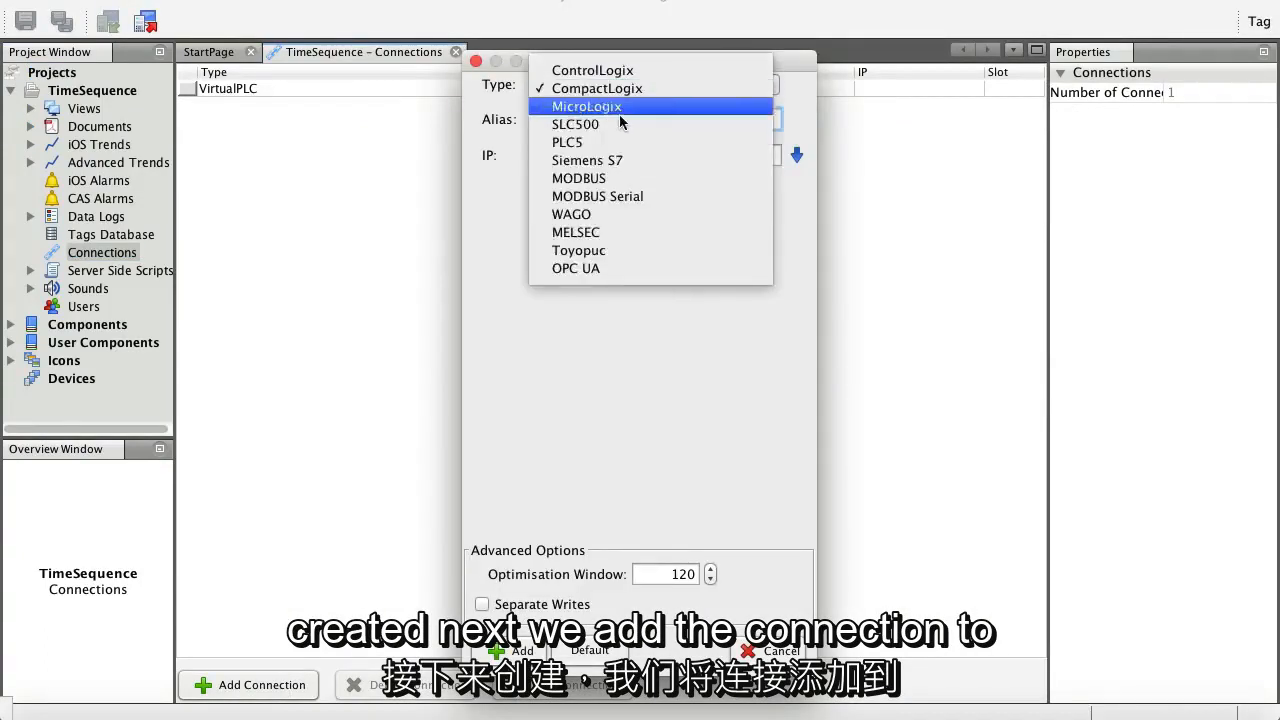
pyautogui.click(604, 178)
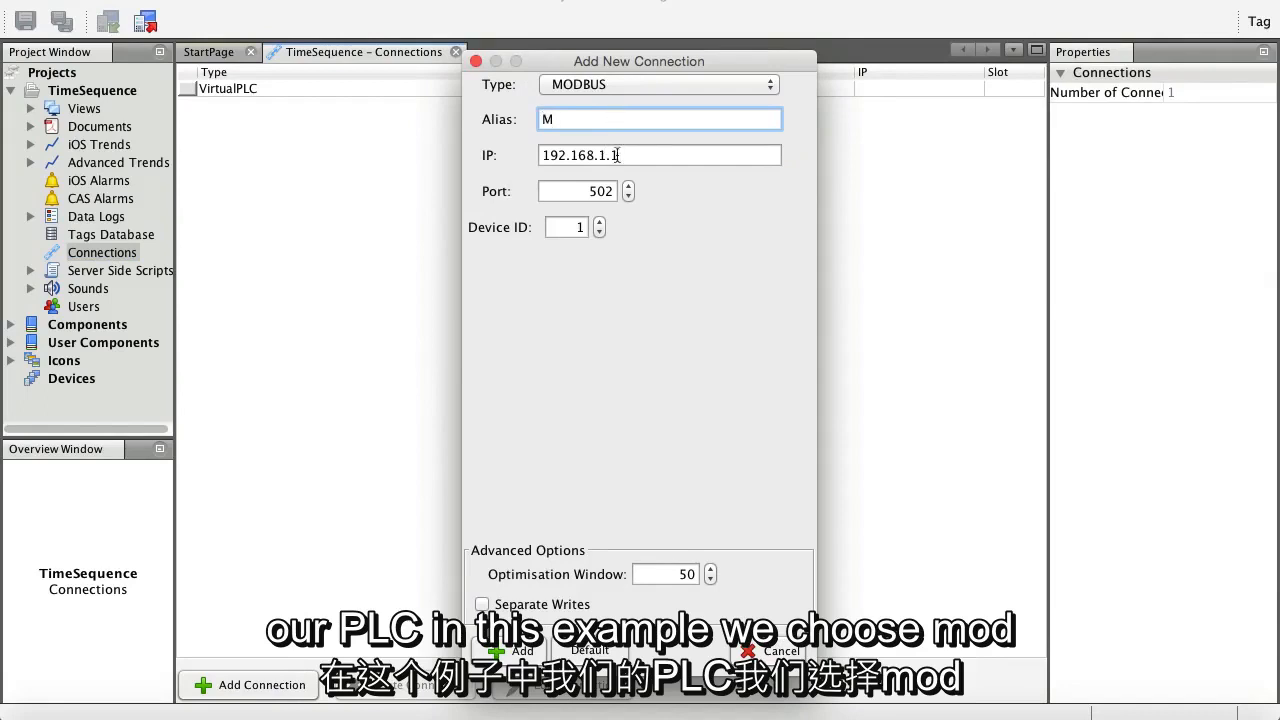
pyautogui.moveTo(617, 155); pyautogui.dragTo(442, 160)
pyautogui.write('127.0.0')
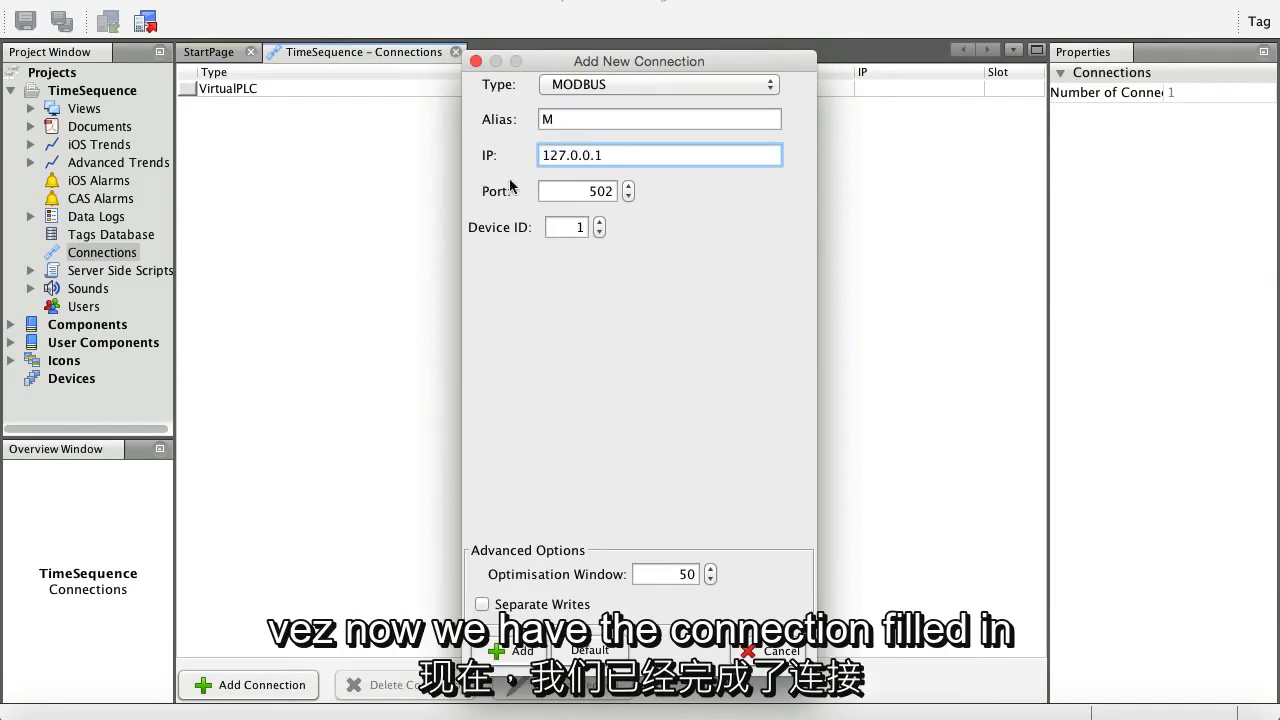
pyautogui.click(556, 189)
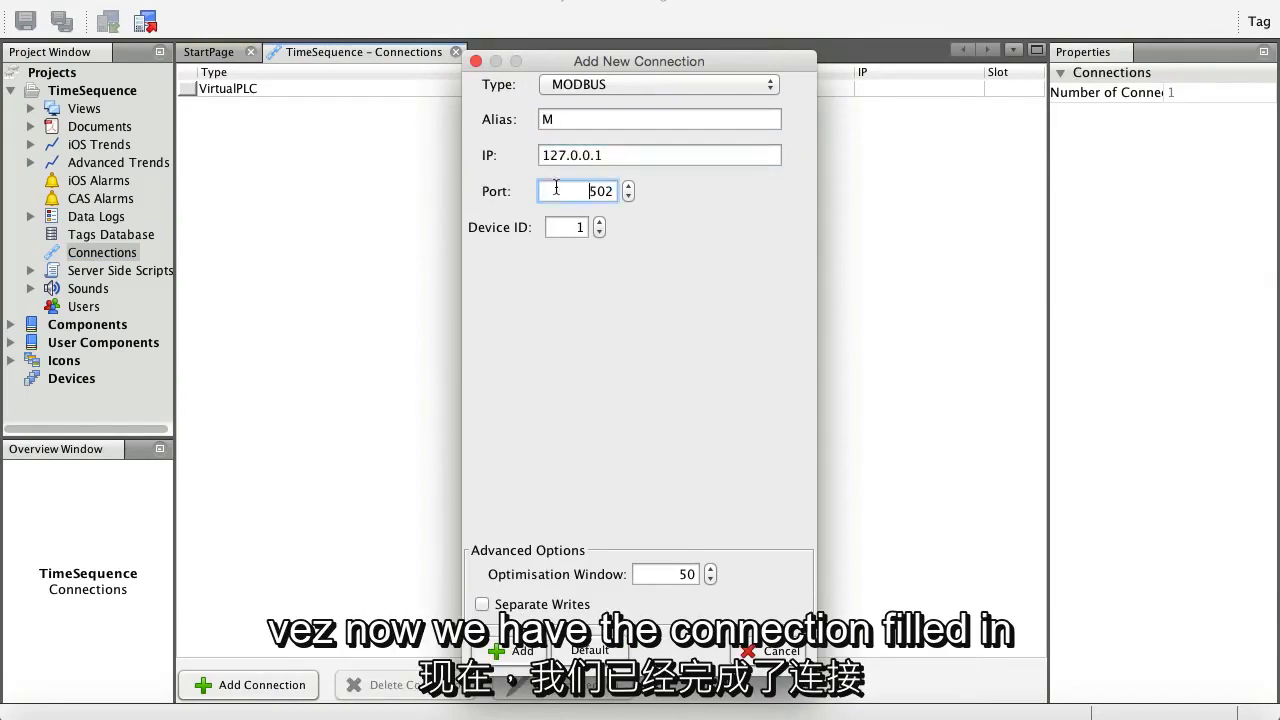
pyautogui.click(513, 647)
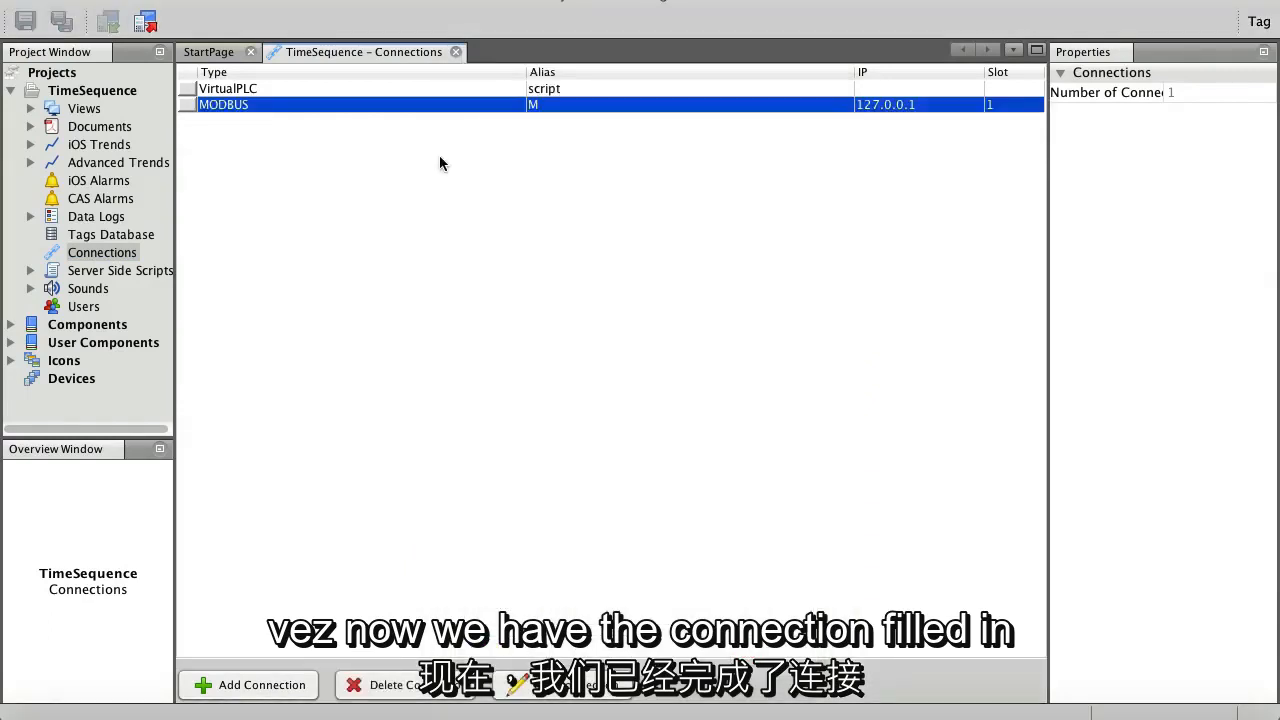
# - Add a landscape view named Motion that uses connection M with a 1000 ms refresh
pyautogui.doubleClick(88, 109)
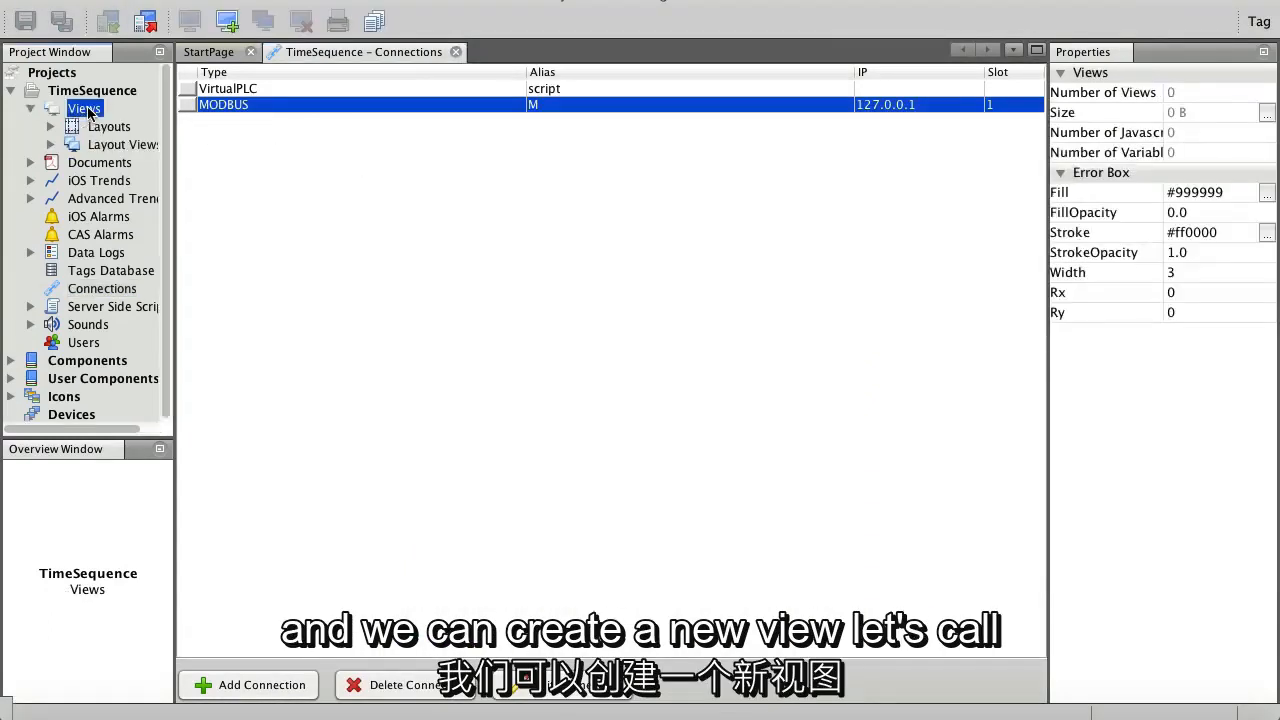
pyautogui.click(227, 22)
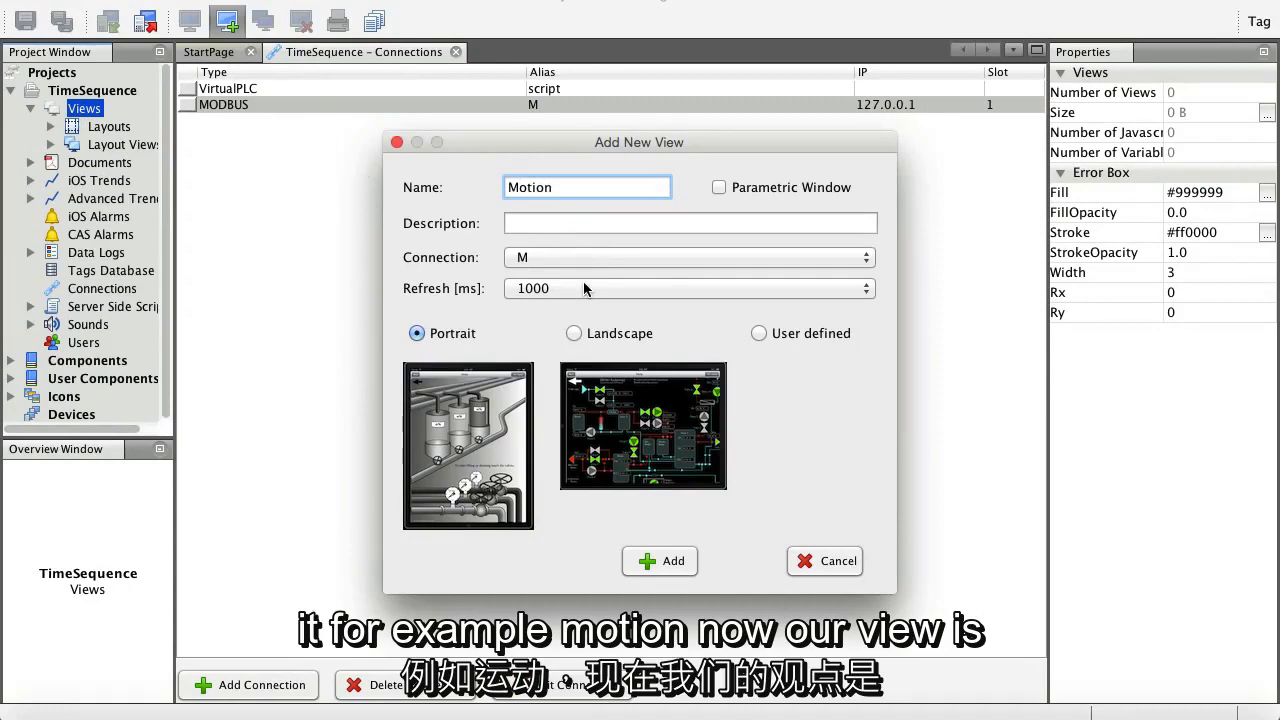
pyautogui.click(606, 333)
pyautogui.click(656, 556)
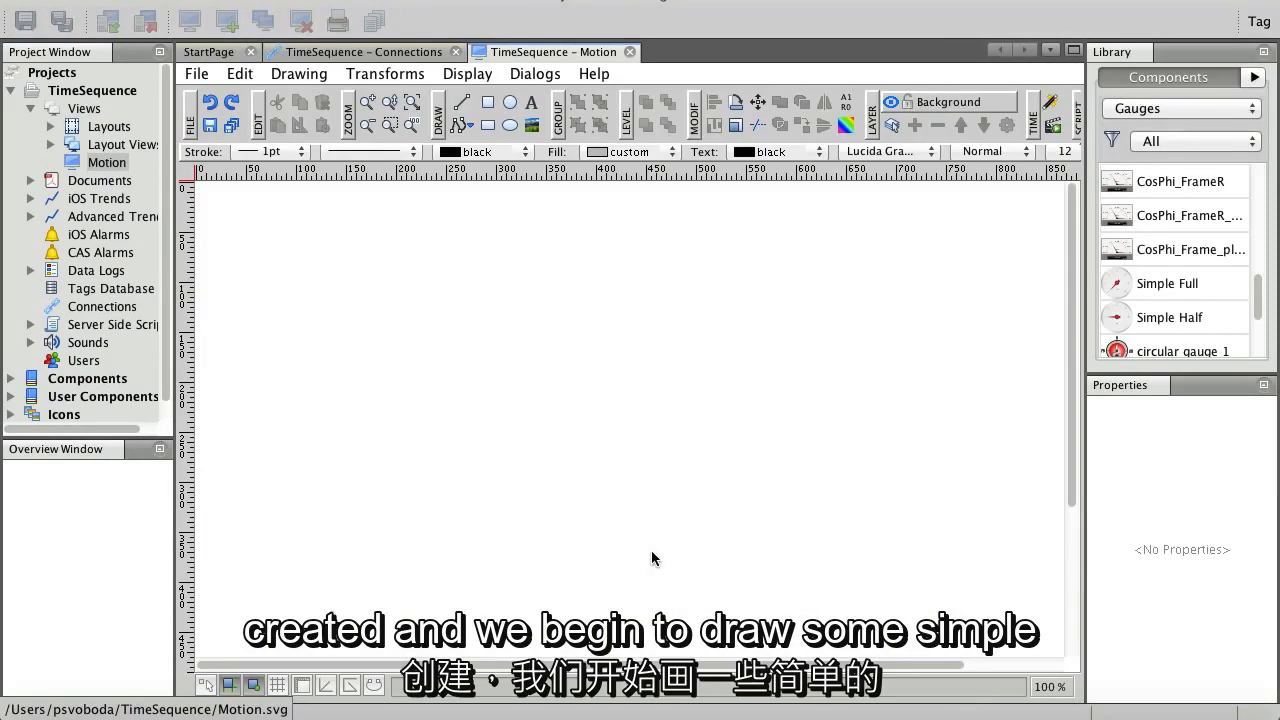
# - Draw a rectangle about 900 by 70 px along the bottom of the page and fully round its ends
pyautogui.click(410, 102)
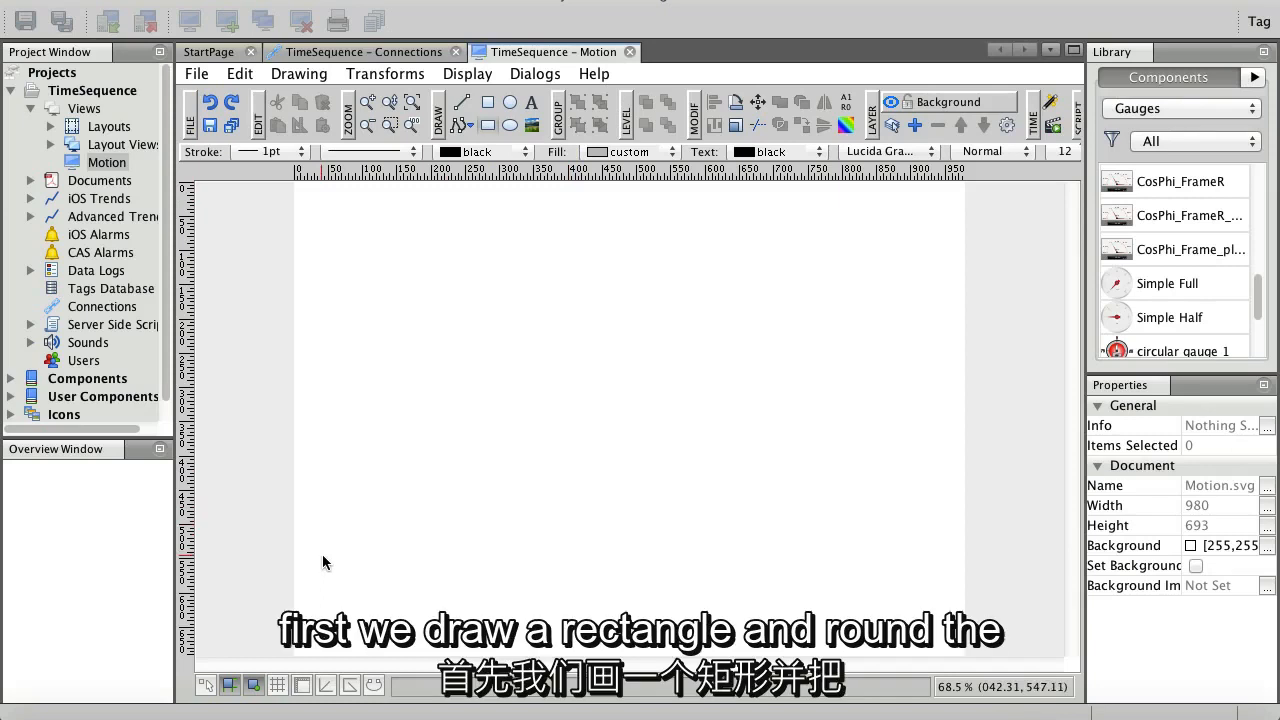
pyautogui.moveTo(323, 558); pyautogui.dragTo(944, 604)
pyautogui.click(925, 591)
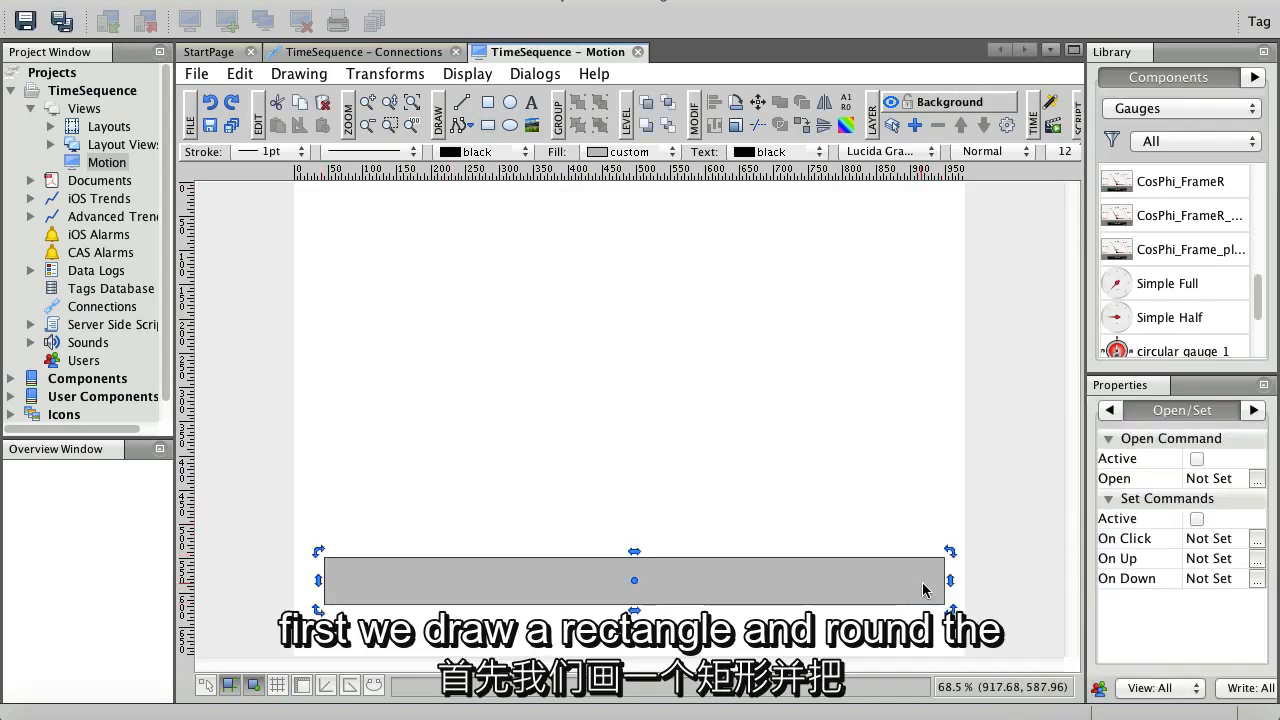
pyautogui.click(923, 585)
pyautogui.moveTo(945, 558); pyautogui.dragTo(907, 588)
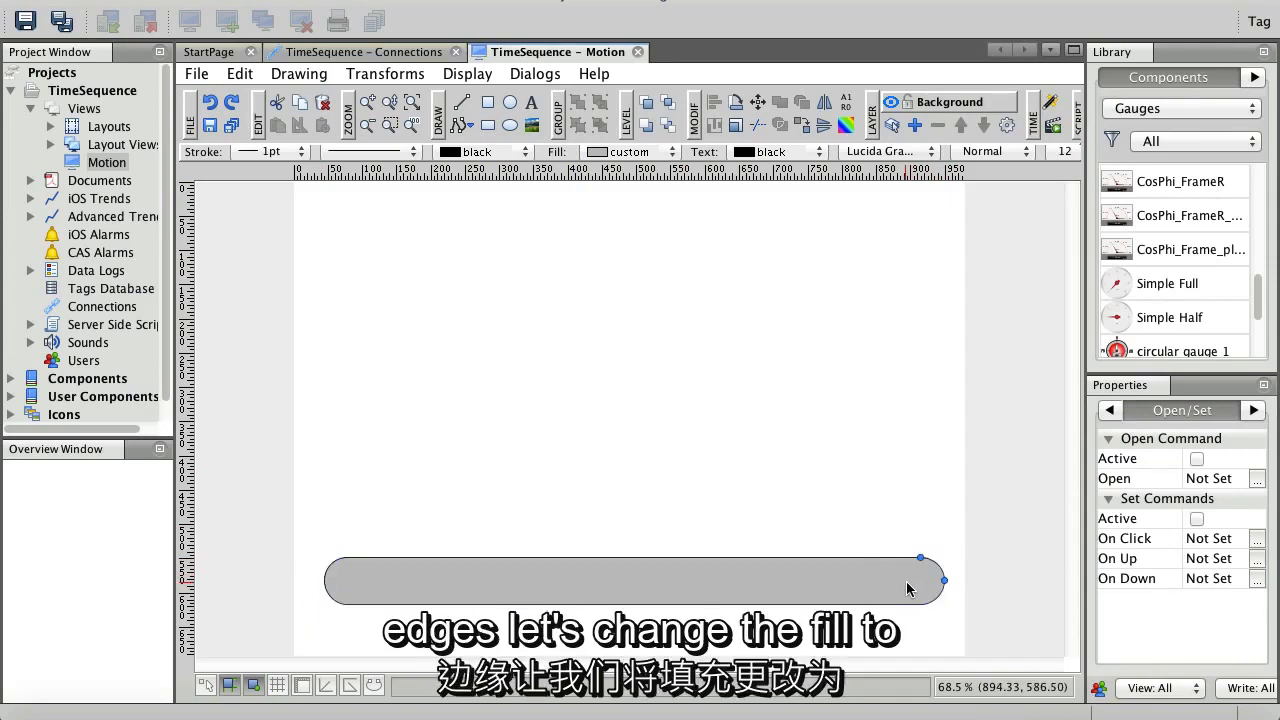
# - Make the fill of the rounded rectangle transparent
pyautogui.click(670, 152)
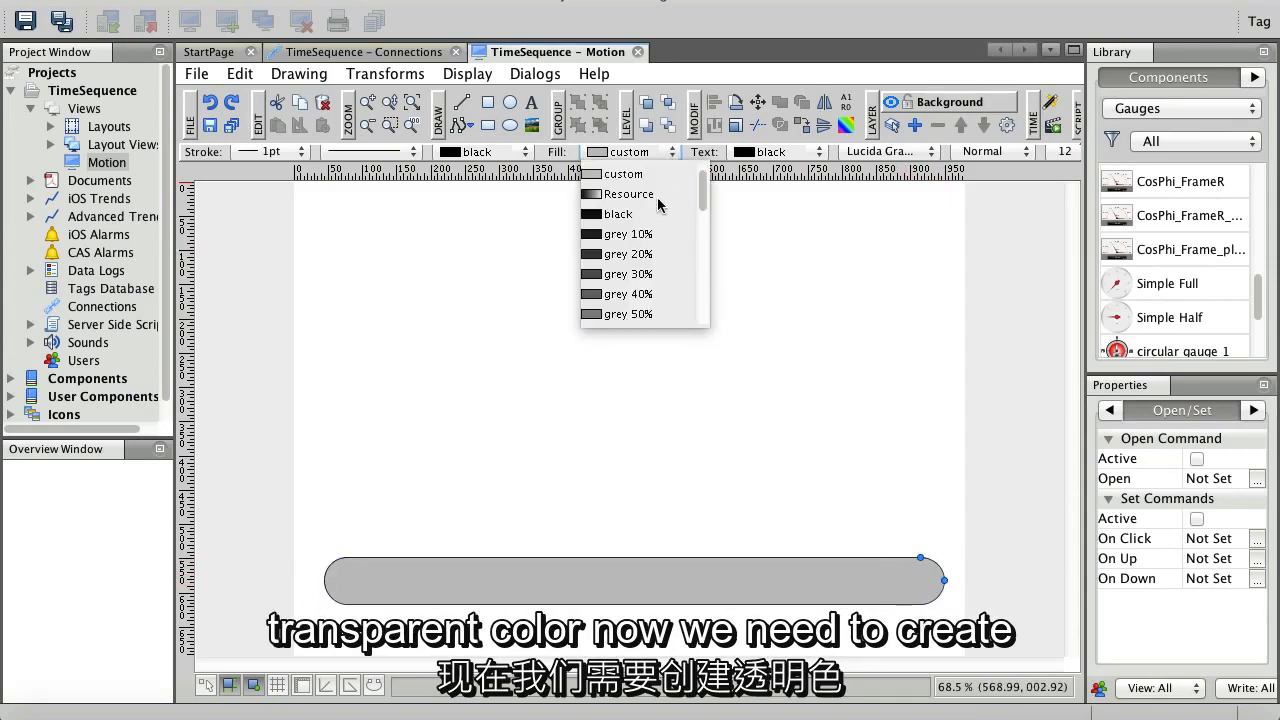
pyautogui.scroll(1, 658, 204)
pyautogui.click(623, 175)
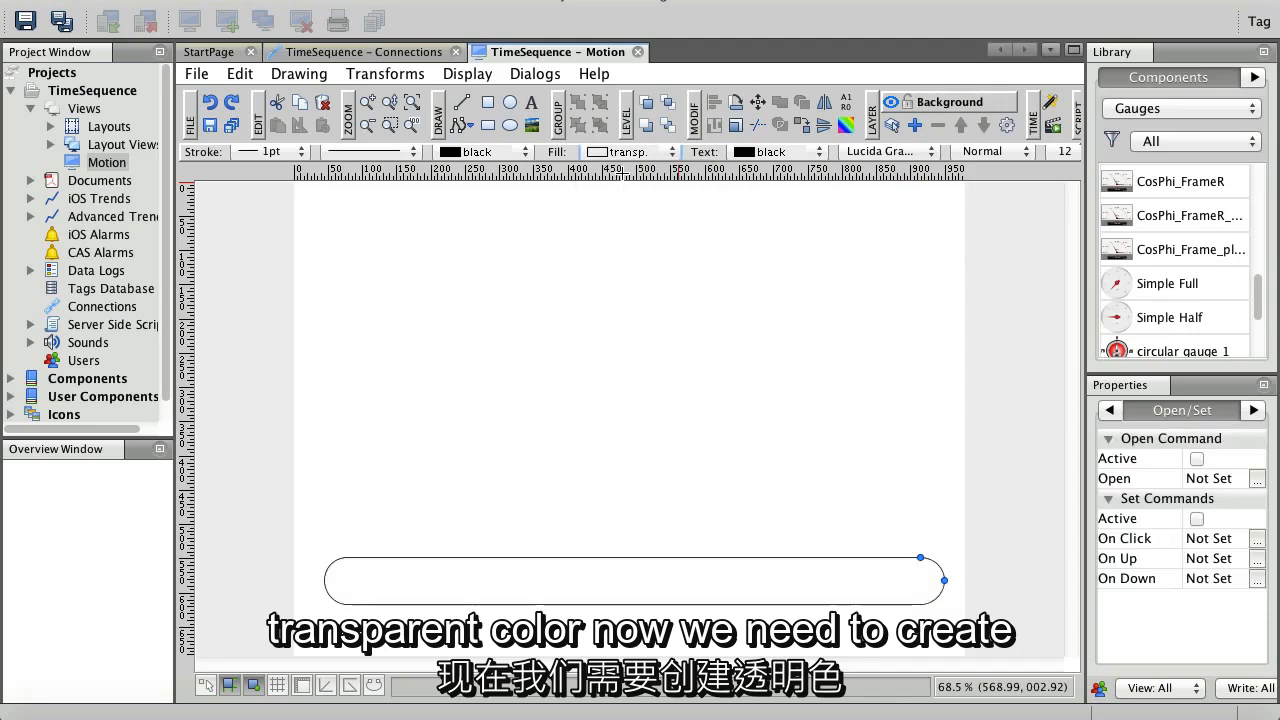
pyautogui.click(529, 478)
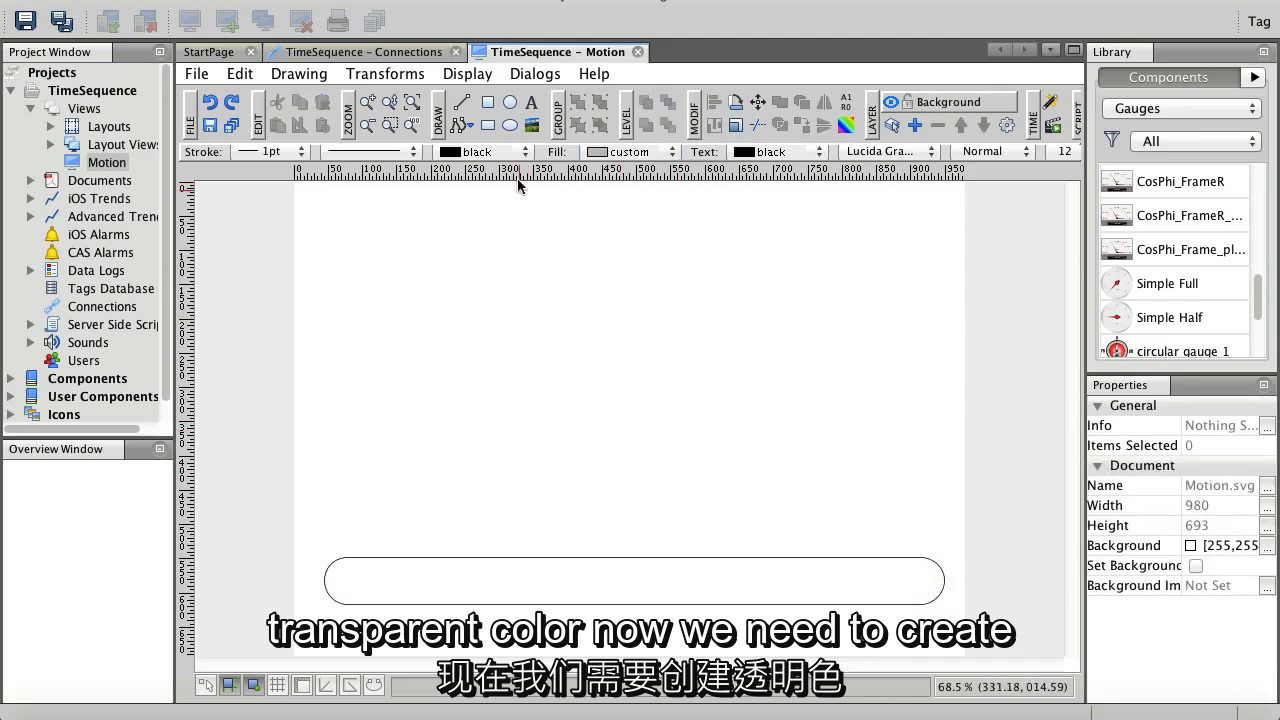
# - Draw a circle as tall as the rounded rectangle, left of its middle, and fill it with predefined radial gradient 14
pyautogui.click(510, 102)
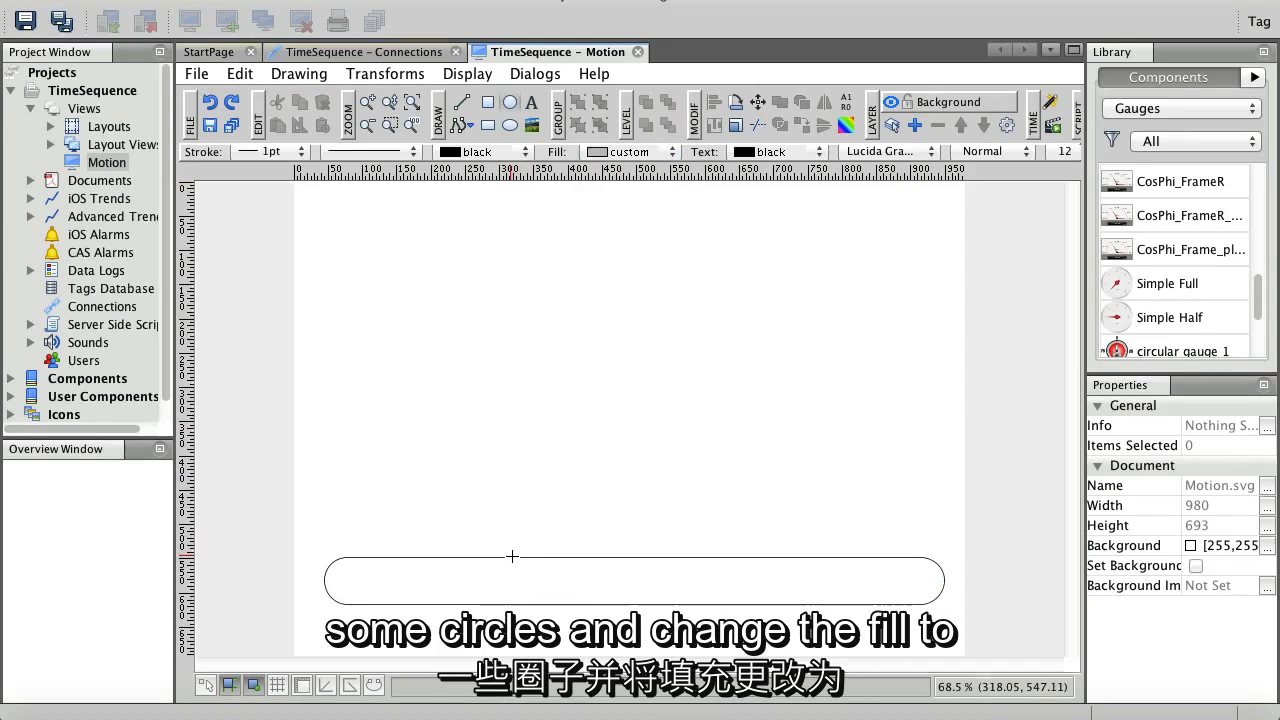
pyautogui.moveTo(512, 554); pyautogui.dragTo(560, 604)
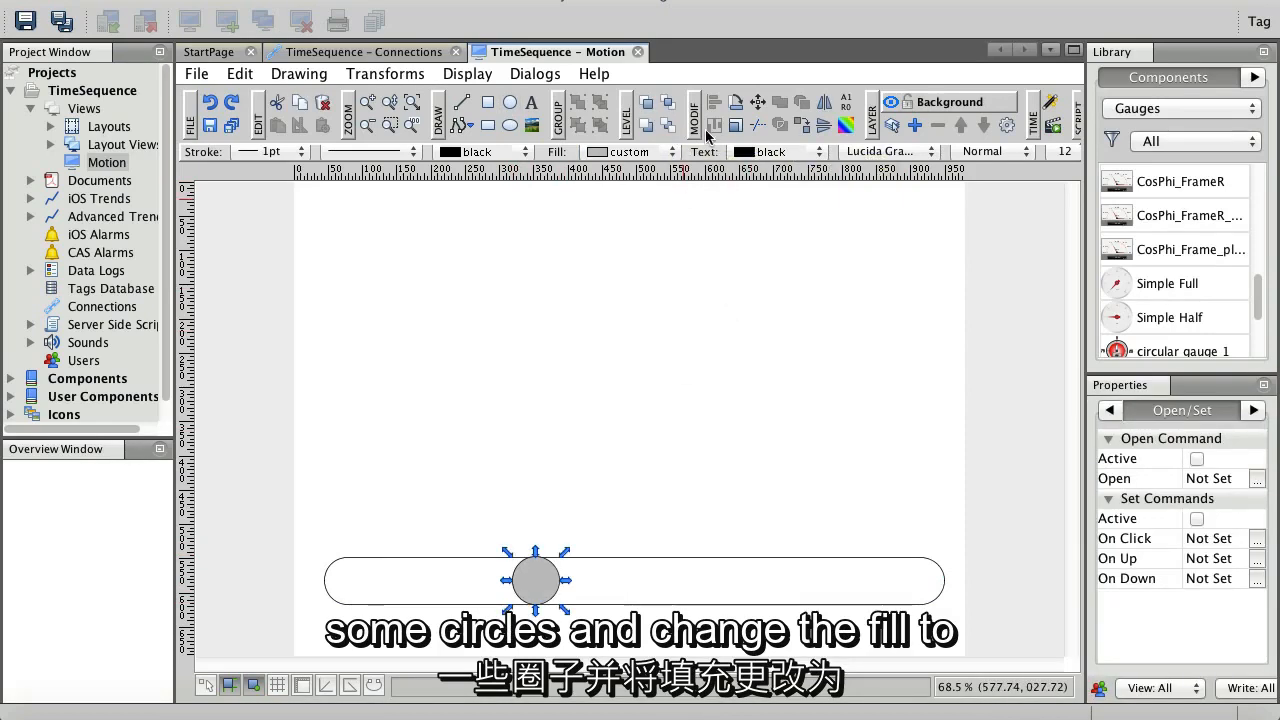
pyautogui.click(846, 125)
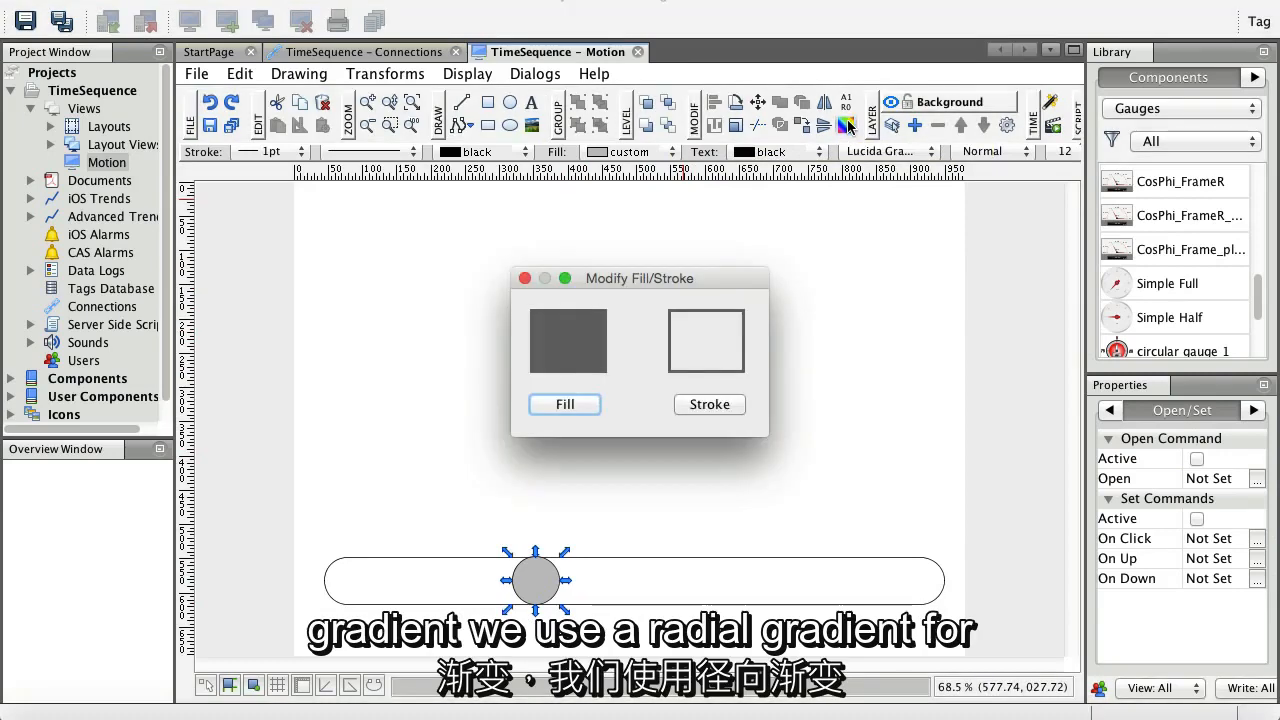
pyautogui.click(566, 404)
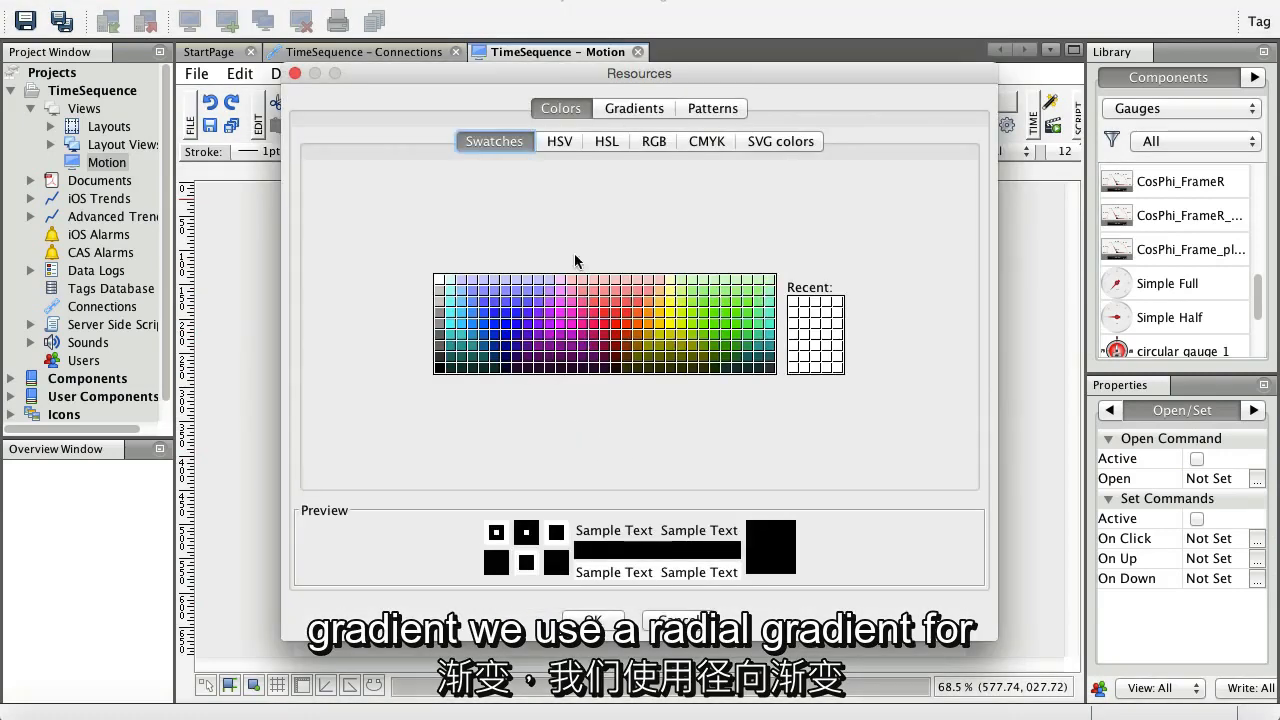
pyautogui.click(634, 107)
pyautogui.click(549, 145)
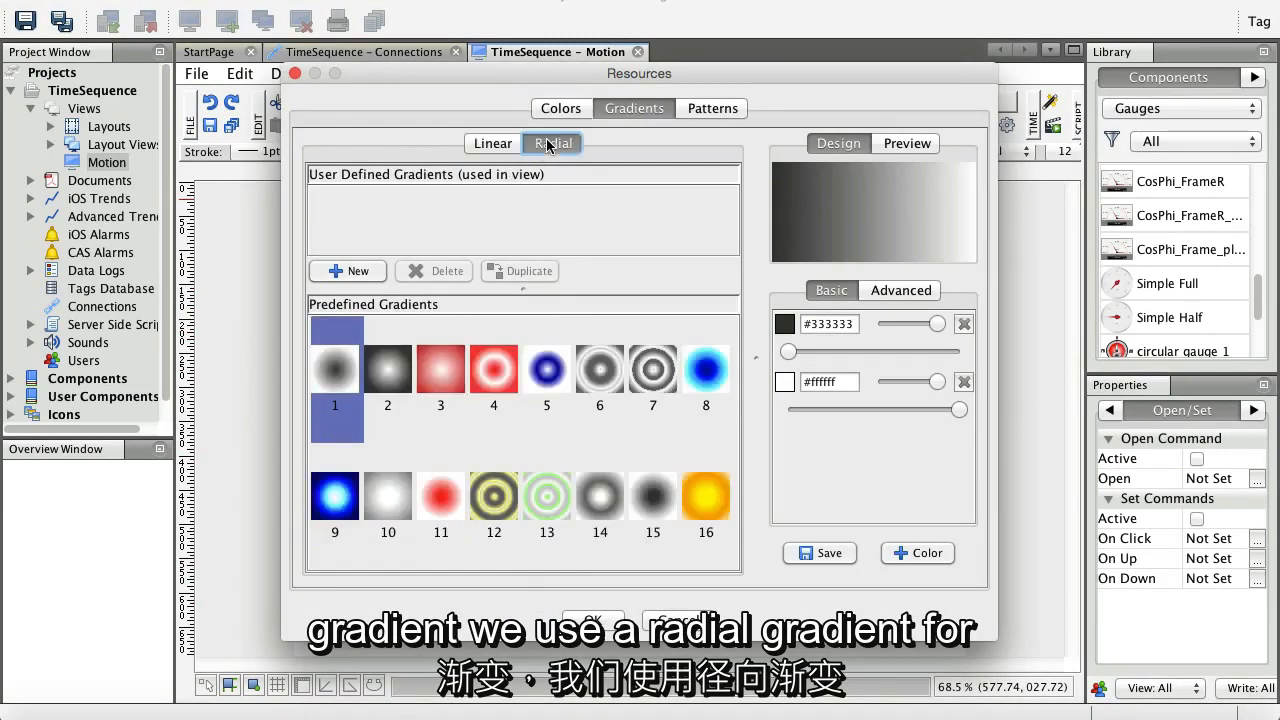
pyautogui.click(601, 497)
pyautogui.click(594, 619)
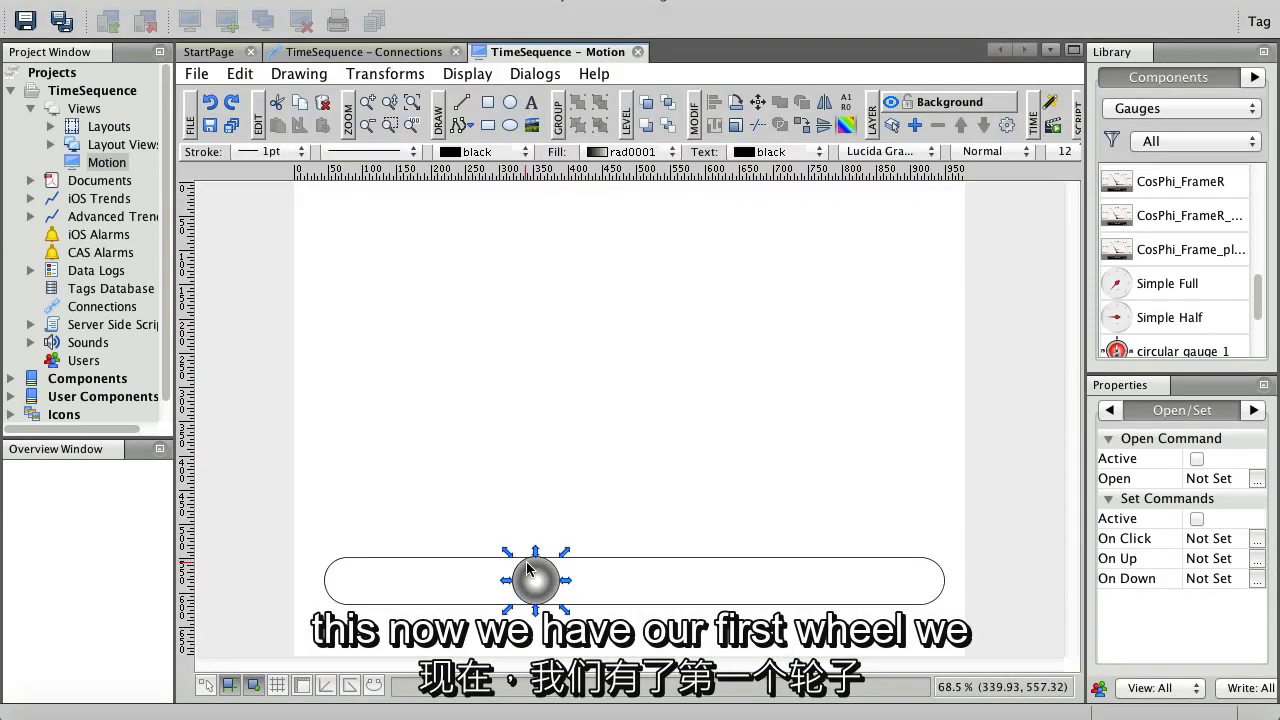
# - Duplicate the wheel three times, placing the copies at the rounded rectangle's middle, right of the middle and at its right end
pyautogui.press('super+v')
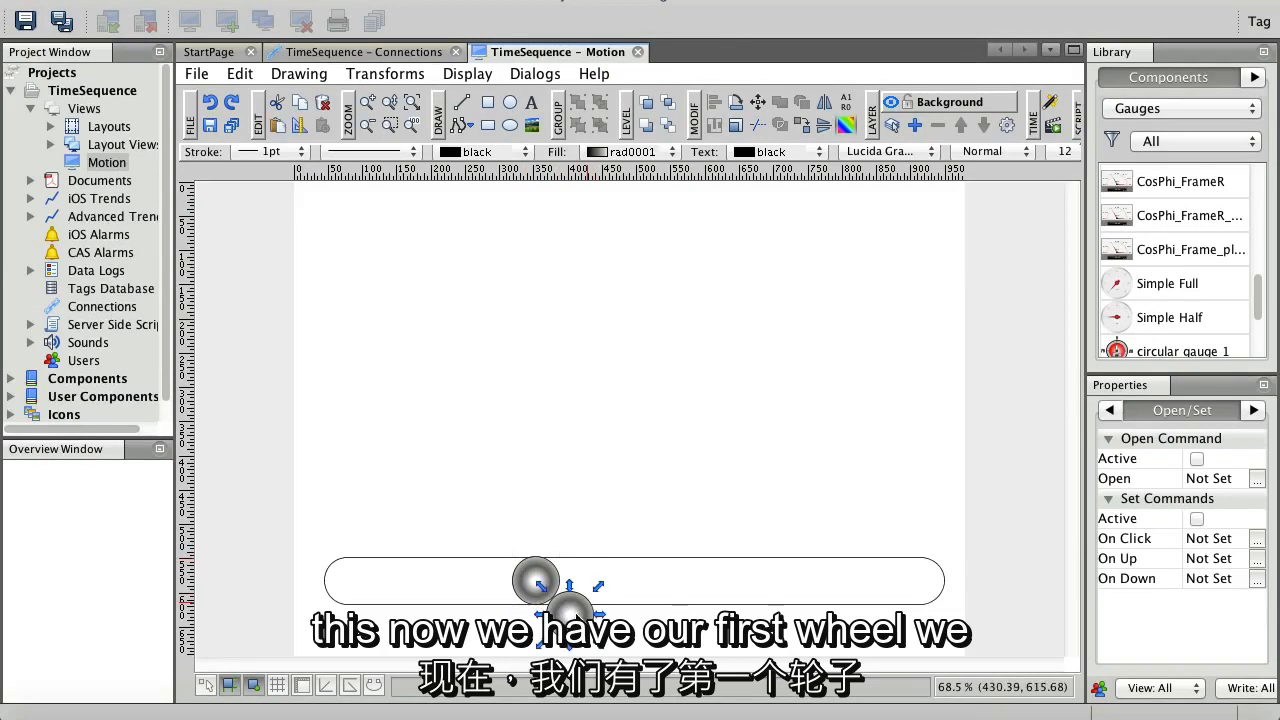
pyautogui.moveTo(565, 612); pyautogui.dragTo(630, 583)
pyautogui.press('super+v')
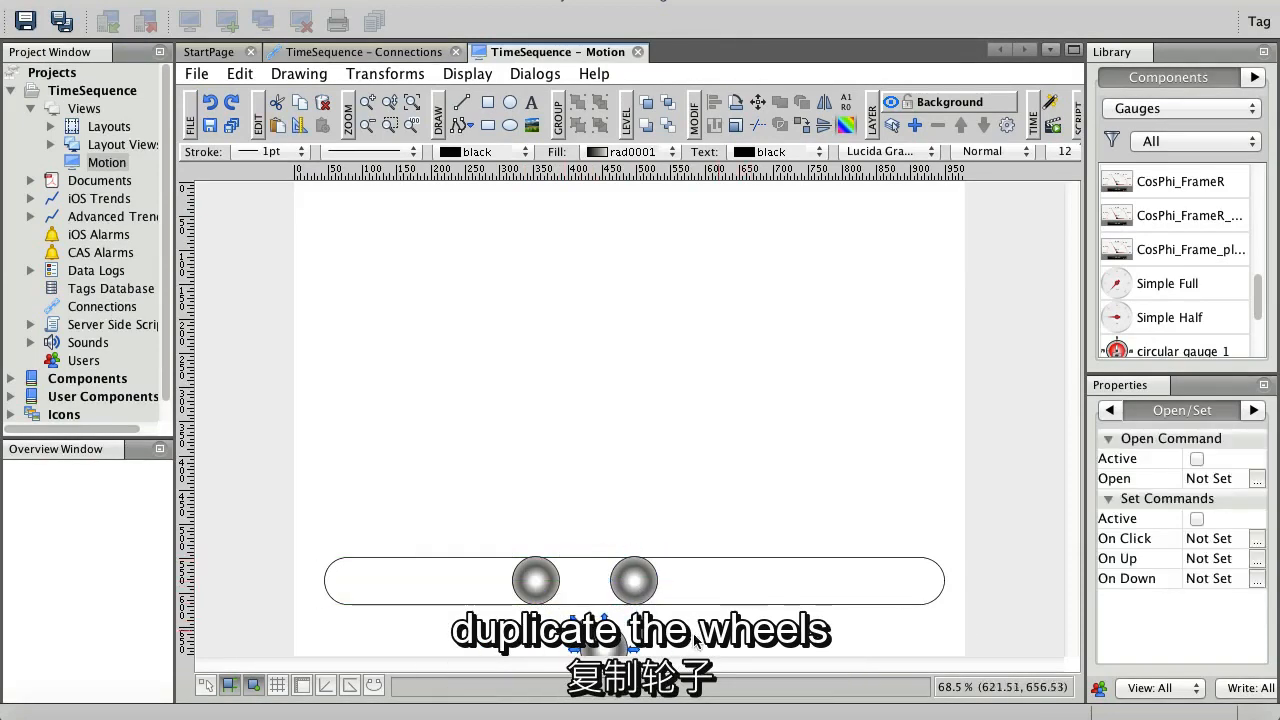
pyautogui.moveTo(610, 645); pyautogui.dragTo(762, 573)
pyautogui.press('super+v')
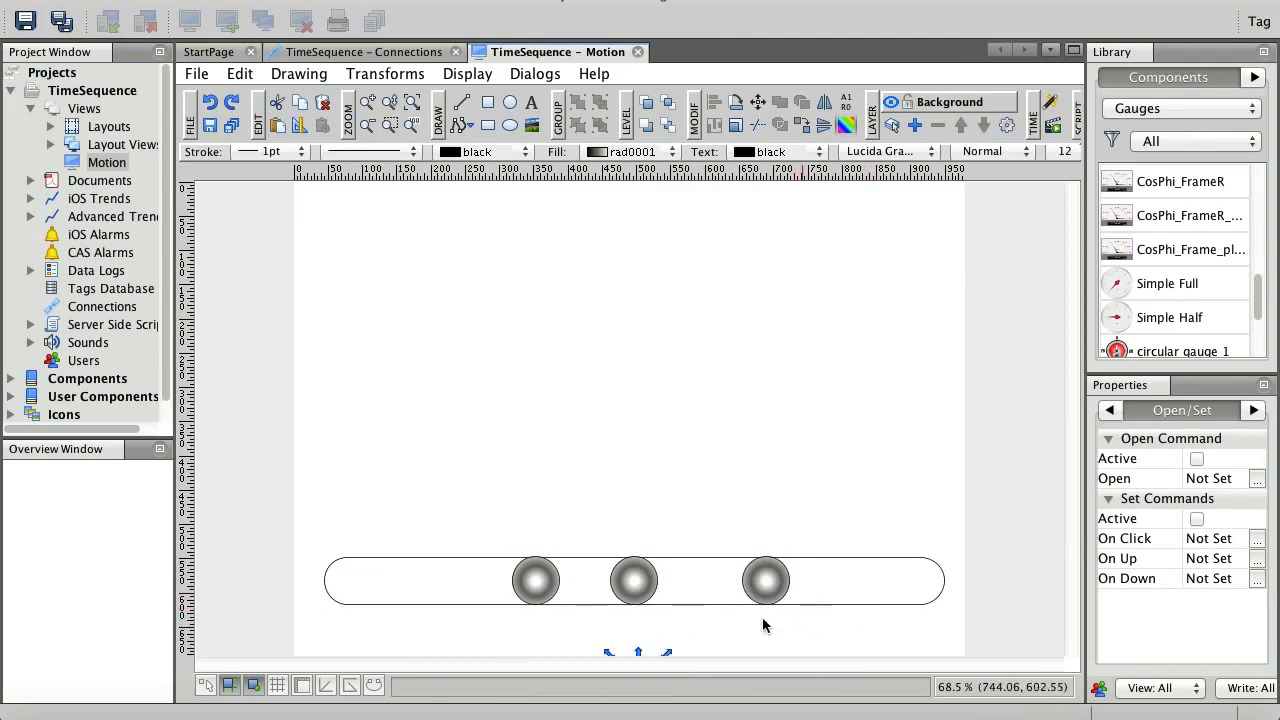
pyautogui.press('Up')
pyautogui.press('Up')
pyautogui.press('Up')
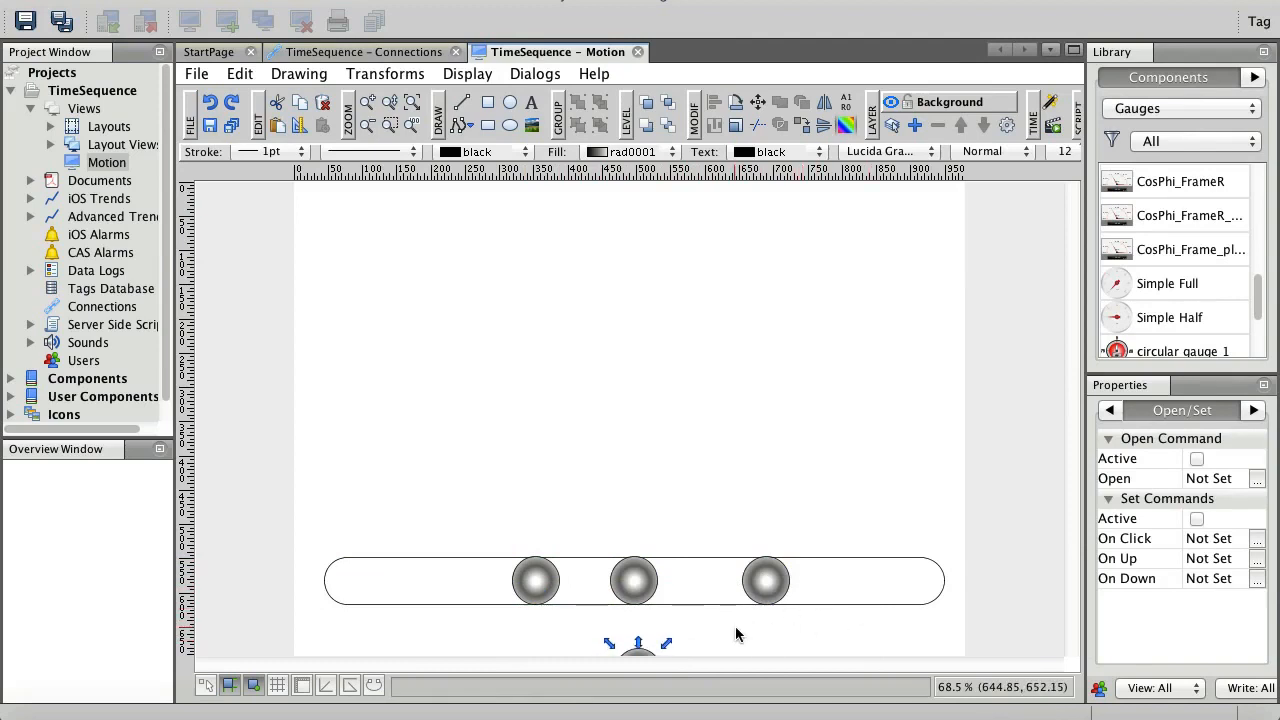
pyautogui.moveTo(638, 652); pyautogui.dragTo(926, 562)
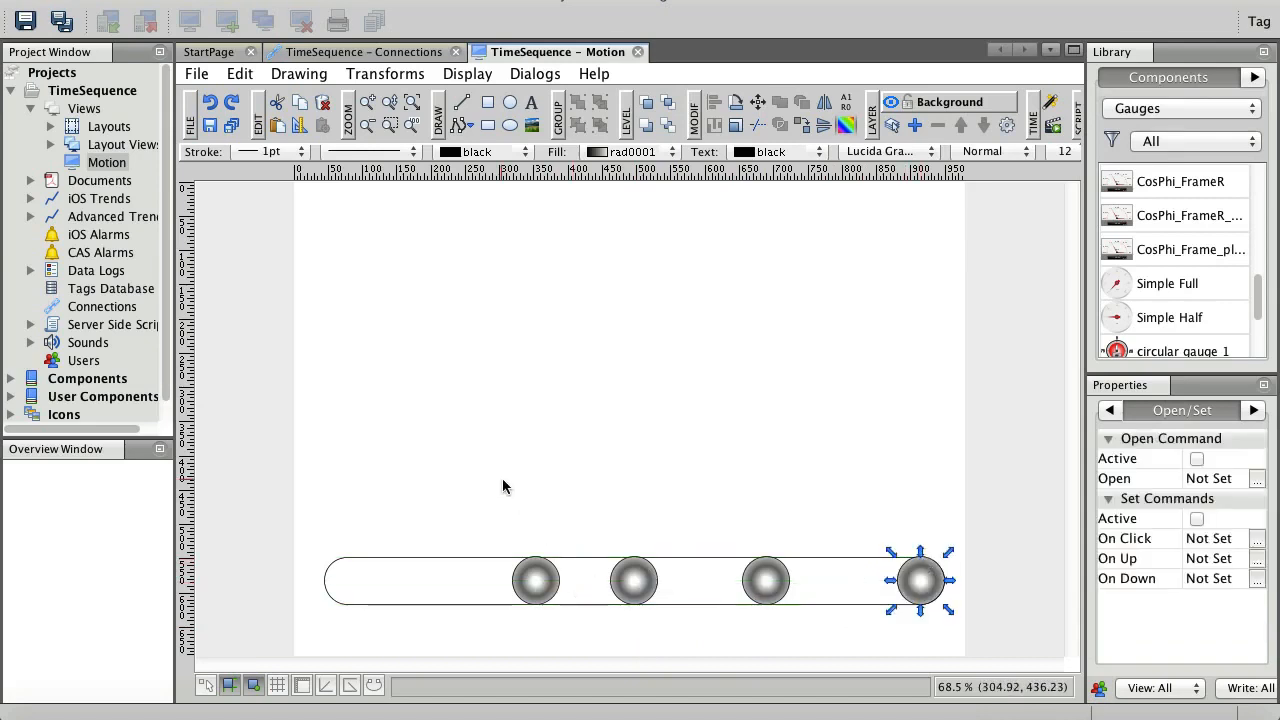
pyautogui.click(503, 482)
# - Duplicate the middle wheel and place the copy at the rounded rectangle's left end
pyautogui.click(627, 583)
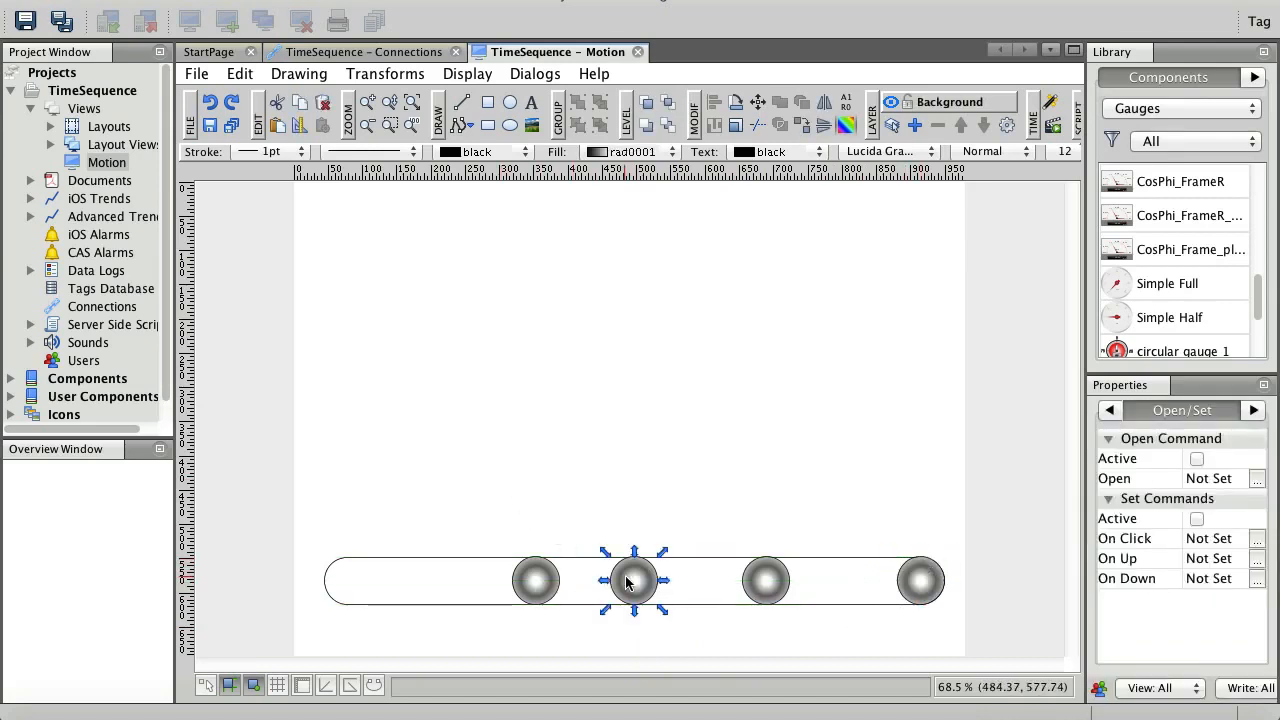
pyautogui.press('super+v')
pyautogui.moveTo(655, 618); pyautogui.dragTo(346, 583)
# - Distribute all five wheels evenly in the horizontal direction along the conveyor
pyautogui.keyDown('shift'); pyautogui.click(538, 581); pyautogui.keyUp('shift')
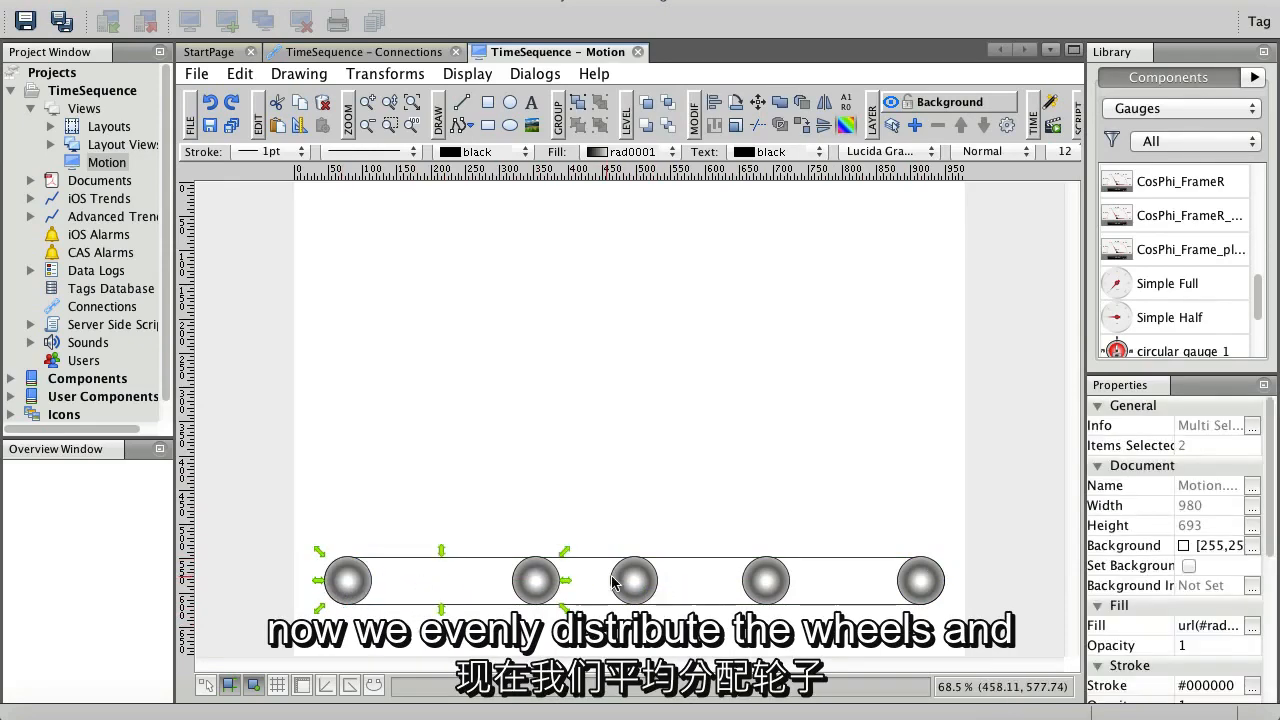
pyautogui.keyDown('shift'); pyautogui.click(614, 583); pyautogui.keyUp('shift')
pyautogui.keyDown('shift'); pyautogui.click(764, 583); pyautogui.keyUp('shift')
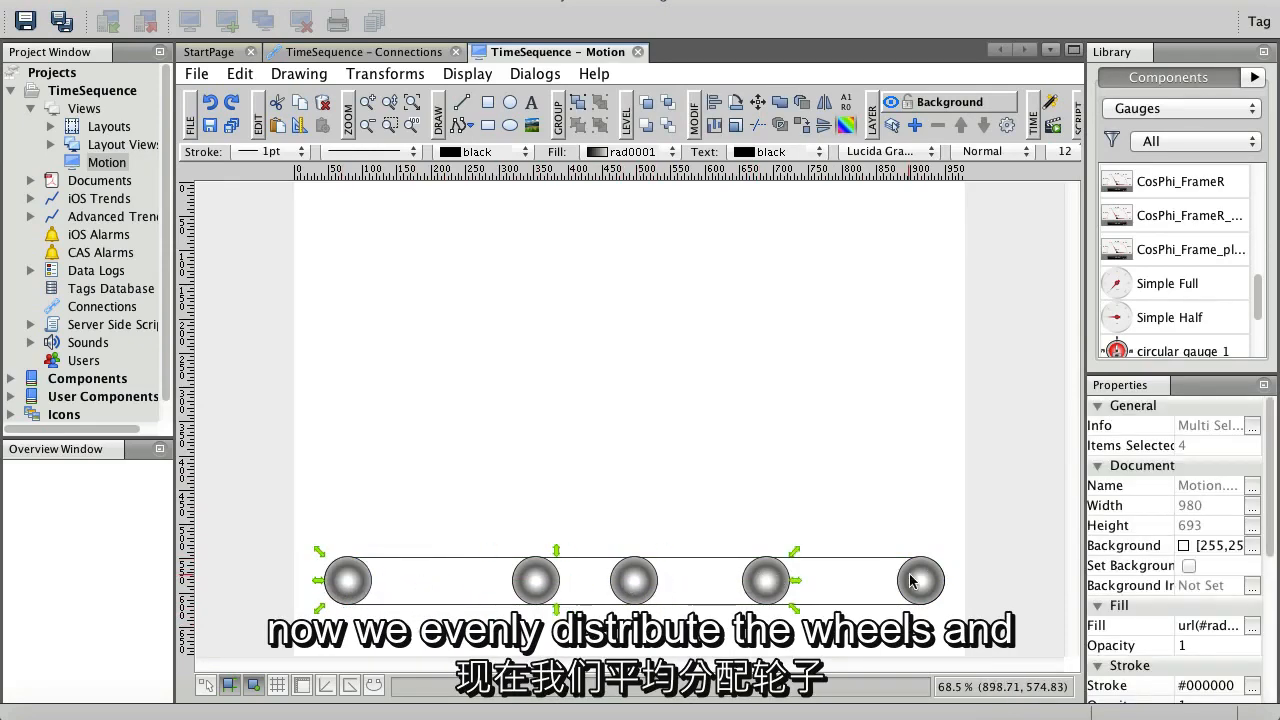
pyautogui.keyDown('shift'); pyautogui.click(912, 580); pyautogui.keyUp('shift')
pyautogui.click(714, 126)
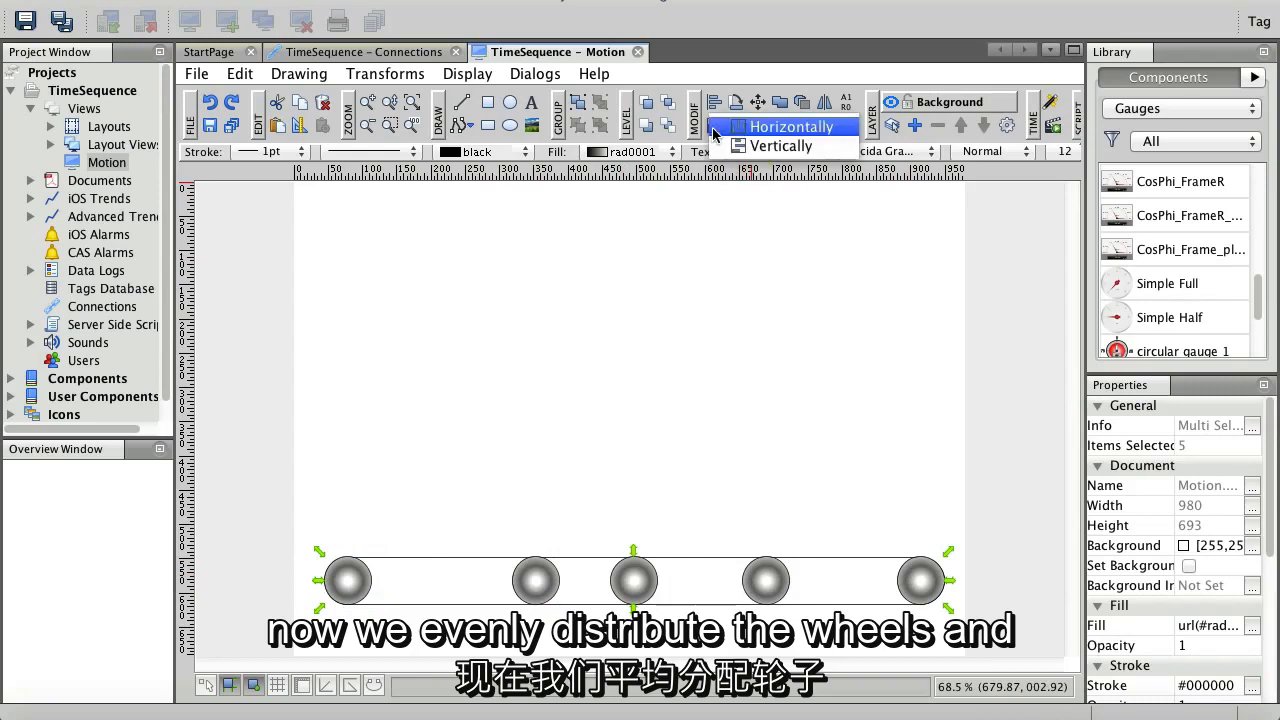
pyautogui.click(767, 130)
pyautogui.click(564, 357)
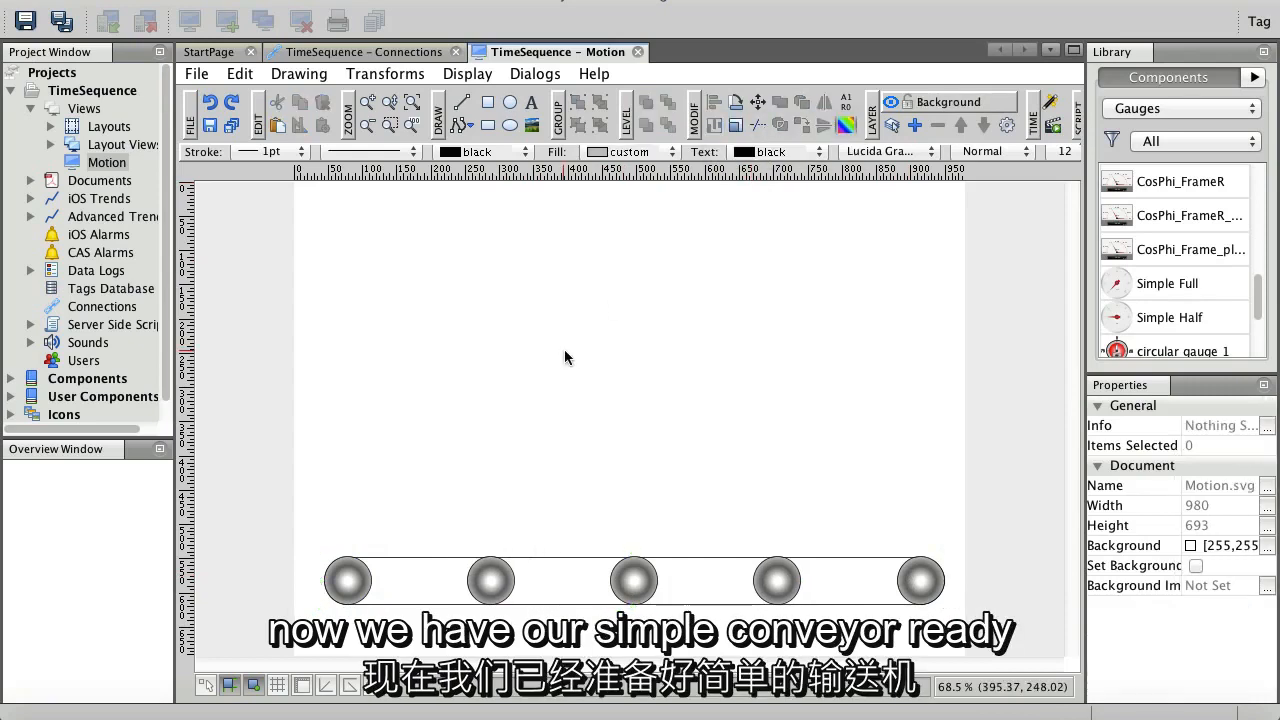
# - Draw the press as a tall rectangle about 75 wide hanging from the page's upper edge and a flat rectangle about 225 by 60 beneath it
pyautogui.click(488, 126)
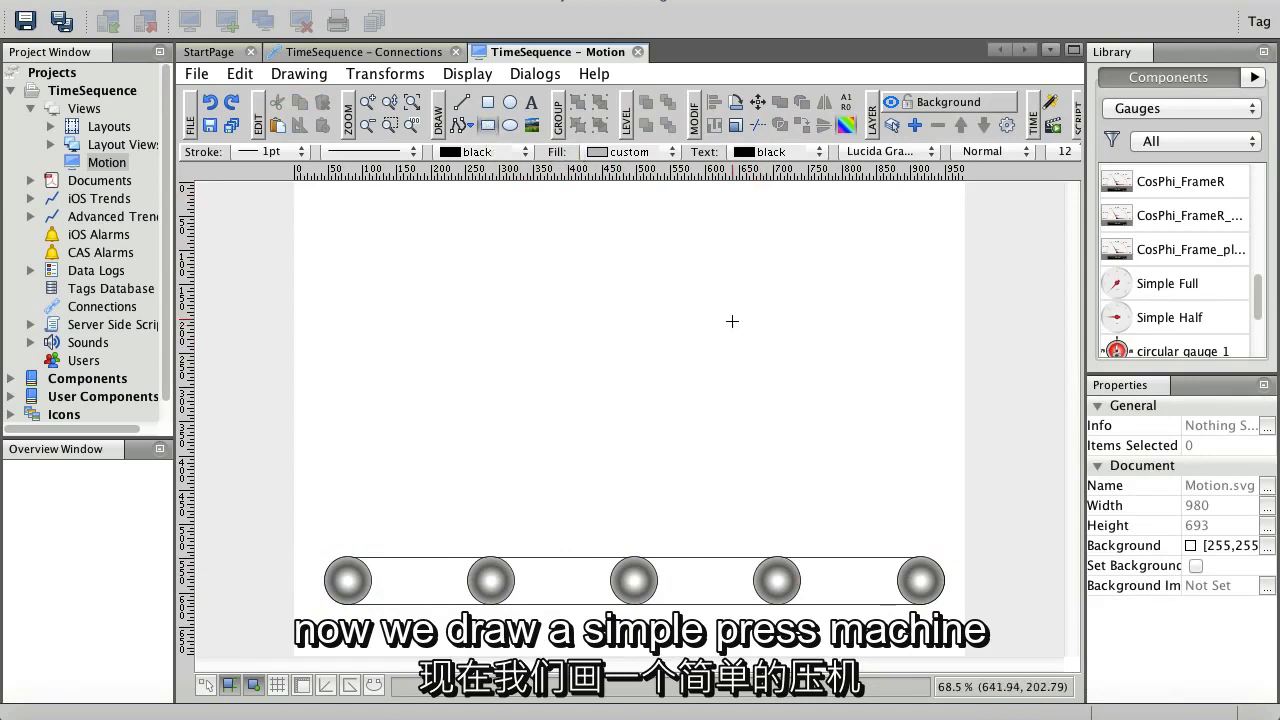
pyautogui.moveTo(717, 346); pyautogui.dragTo(768, 184)
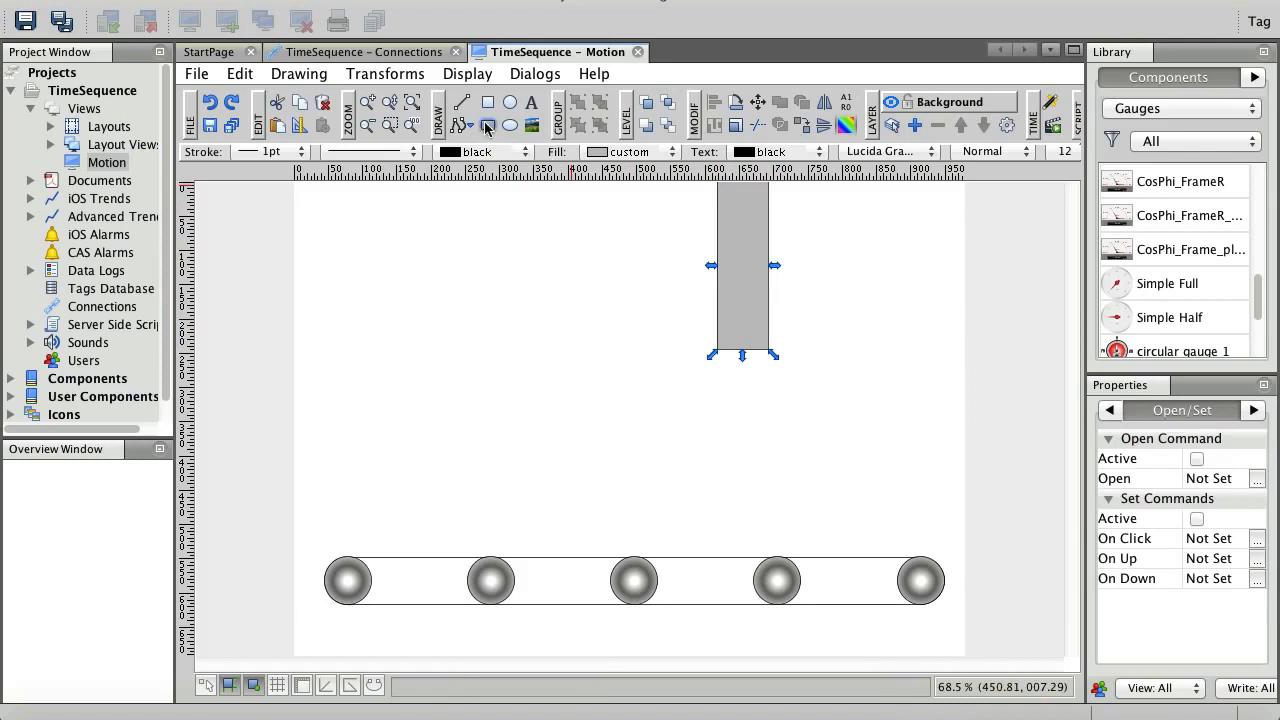
pyautogui.click(676, 389)
pyautogui.moveTo(657, 390); pyautogui.dragTo(814, 349)
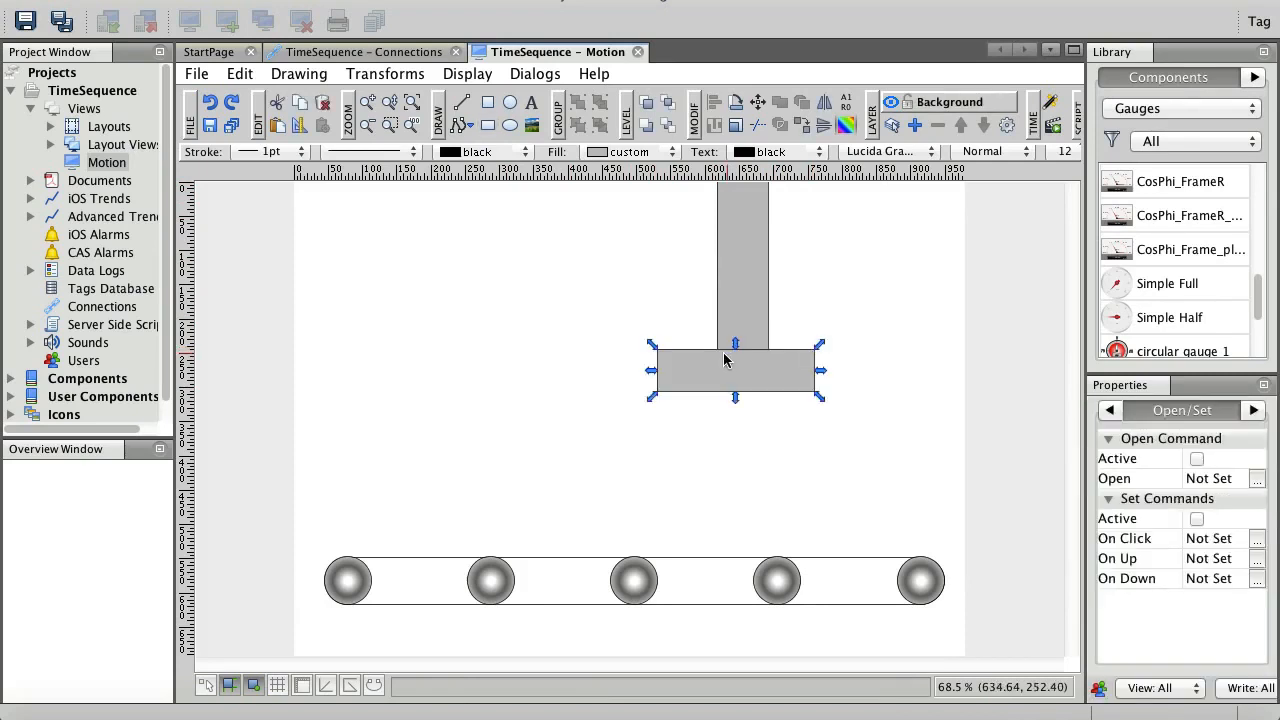
# - Shift the press's flat head rectangle horizontally so it is roughly centred under the tall column
pyautogui.keyDown('shift'); pyautogui.click(735, 305); pyautogui.keyUp('shift')
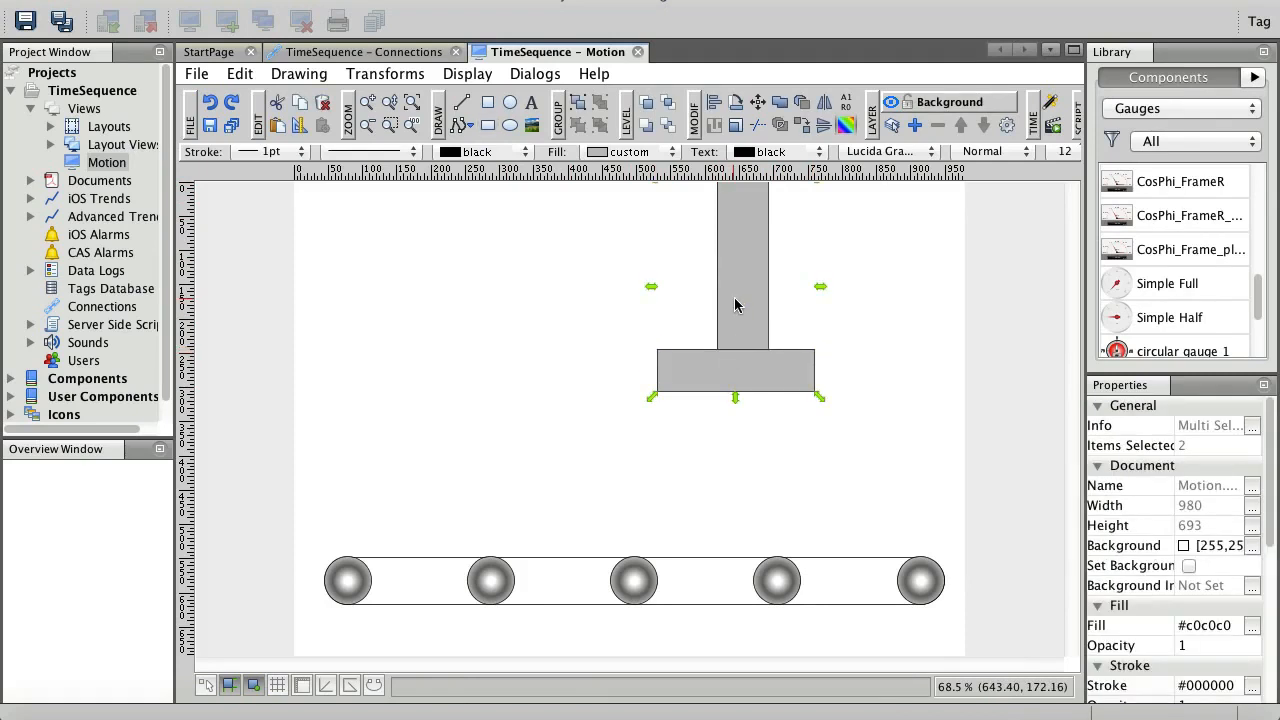
pyautogui.click(797, 449)
pyautogui.click(766, 384)
pyautogui.click(760, 383)
pyautogui.moveTo(760, 383); pyautogui.dragTo(757, 384)
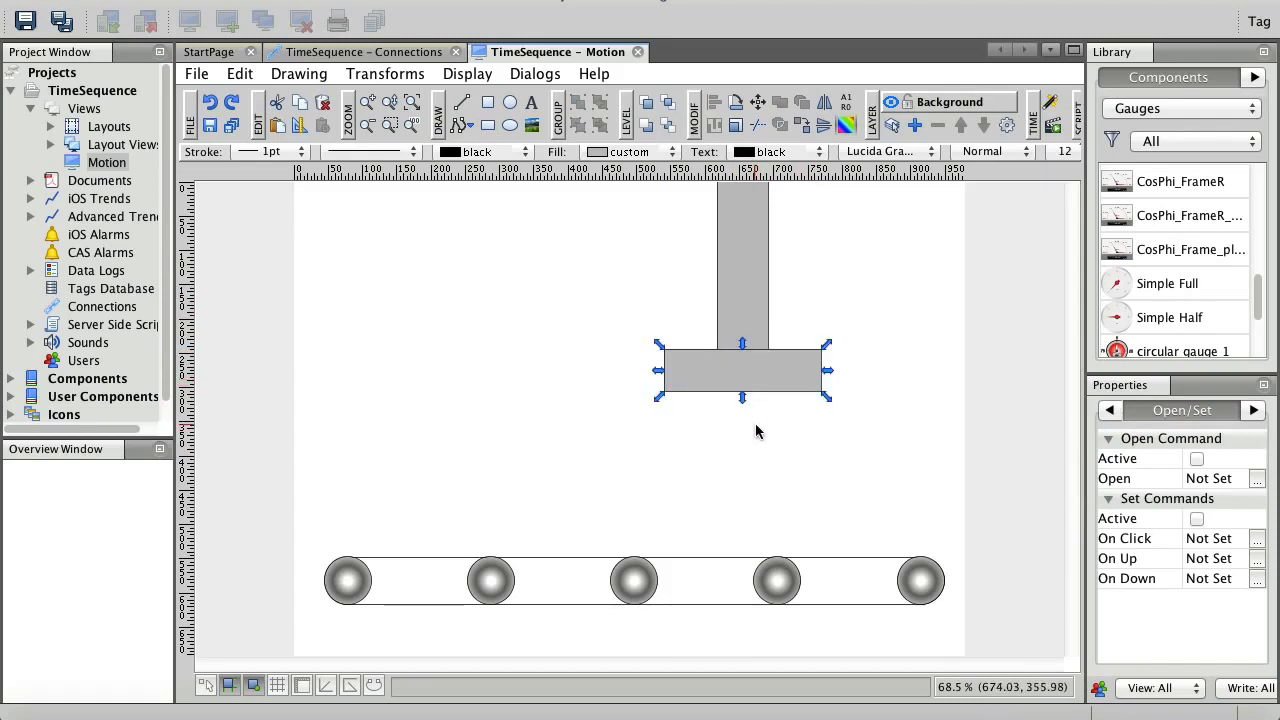
pyautogui.press('Left')
pyautogui.press('Left')
pyautogui.press('Left')
pyautogui.press('Left')
pyautogui.press('Left')
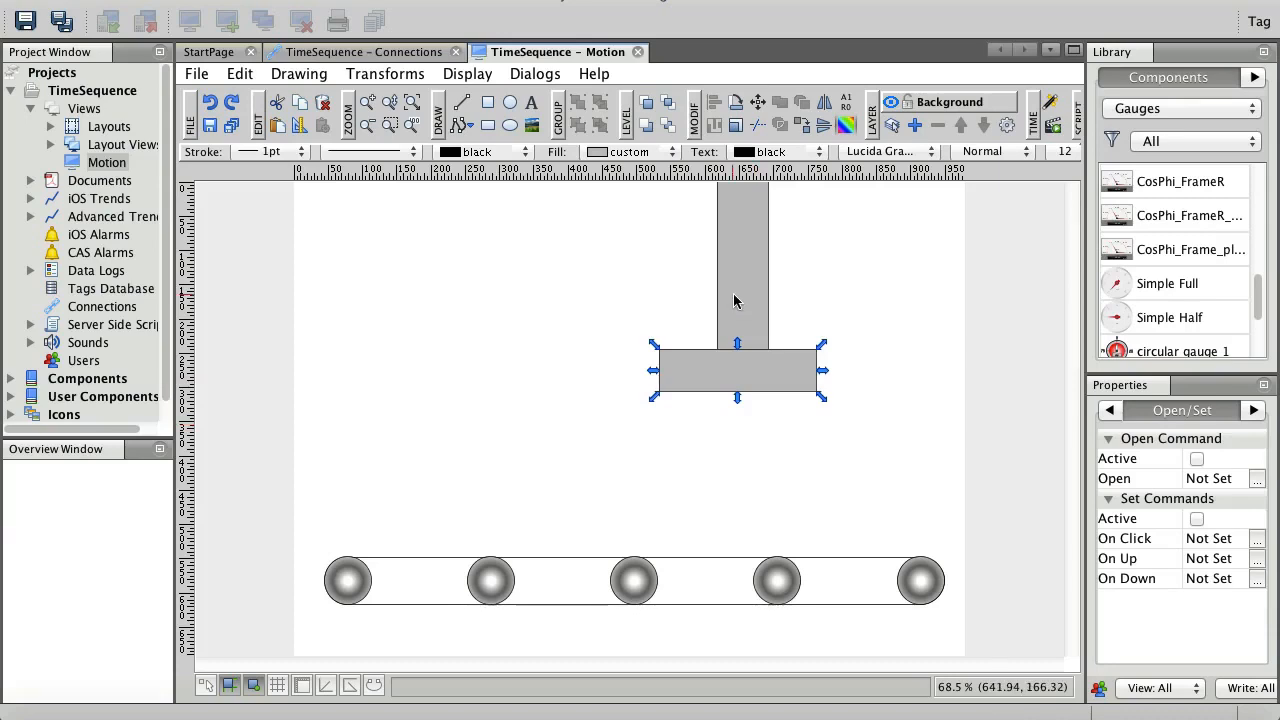
# - Fill both press rectangles, the column and the head, with predefined linear gradient 10
pyautogui.keyDown('shift'); pyautogui.click(734, 301); pyautogui.keyUp('shift')
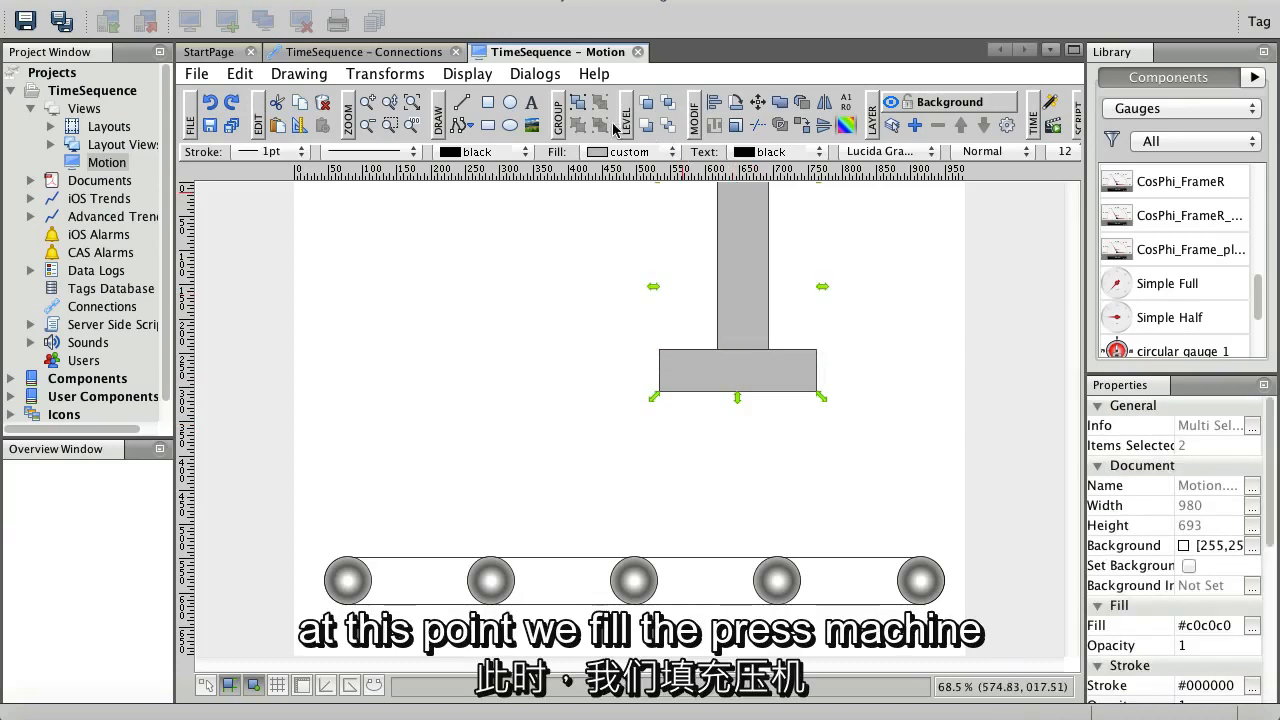
pyautogui.click(843, 128)
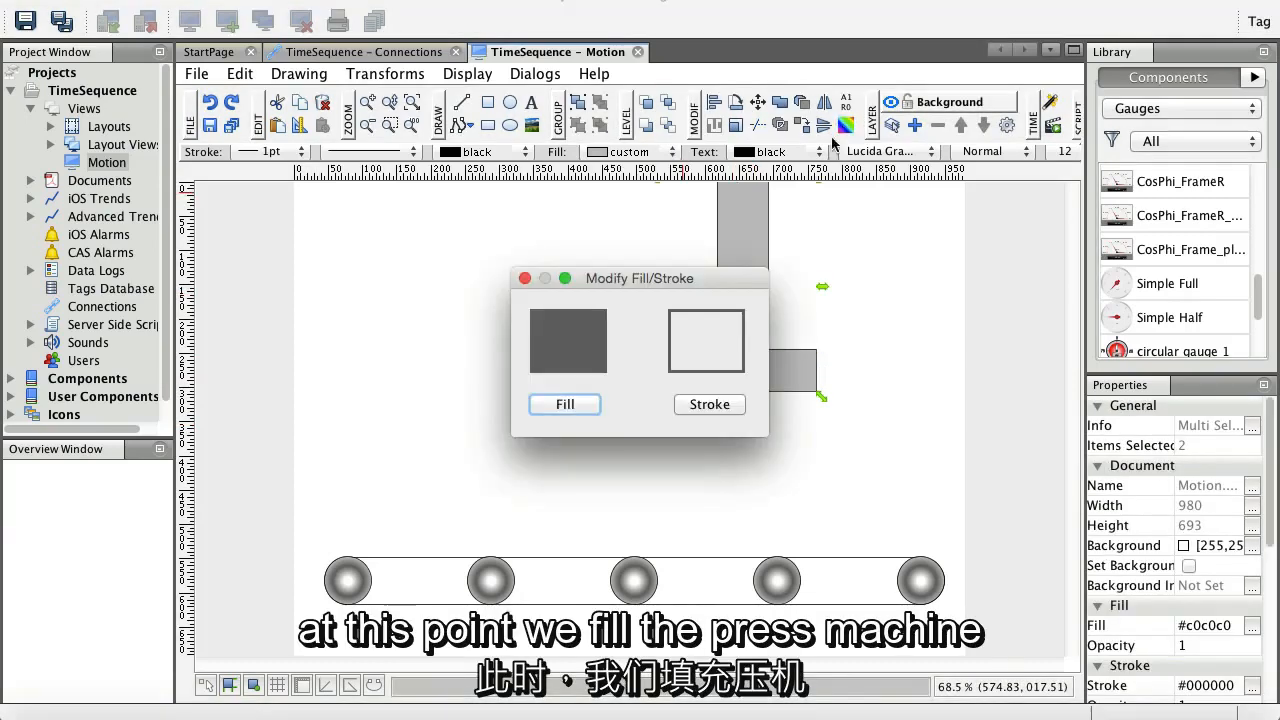
pyautogui.click(575, 401)
pyautogui.click(634, 108)
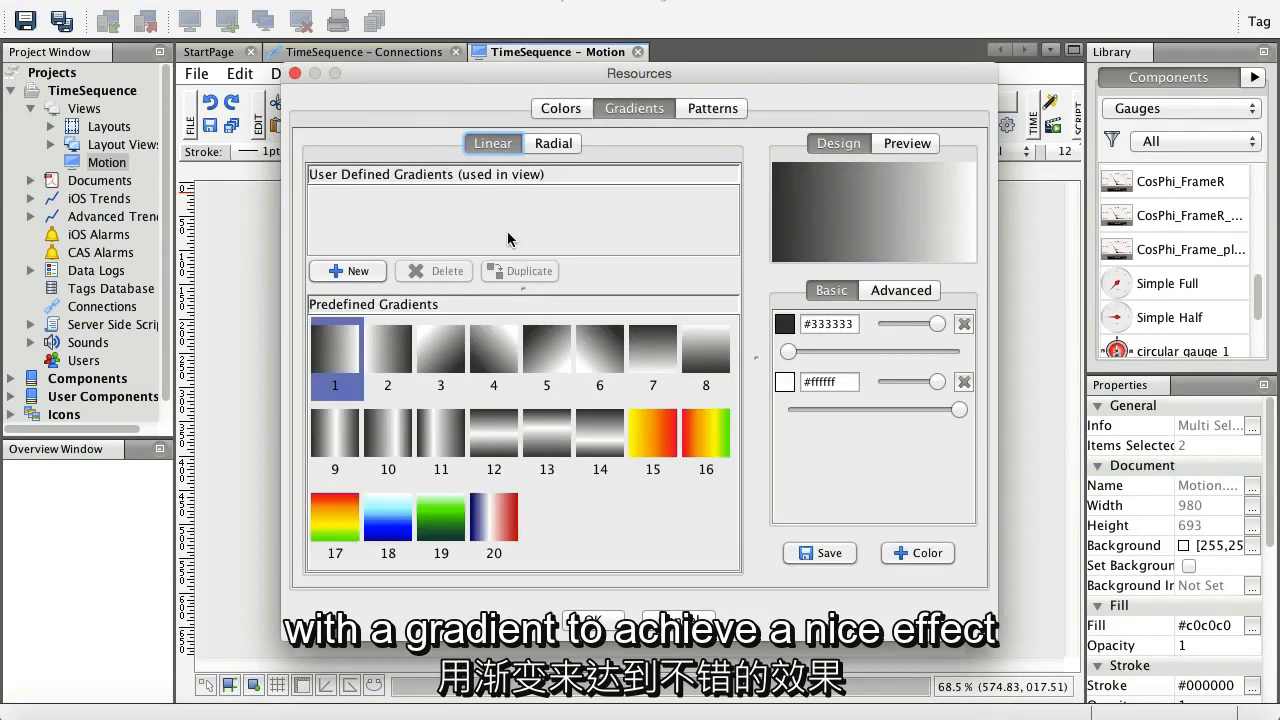
pyautogui.click(395, 444)
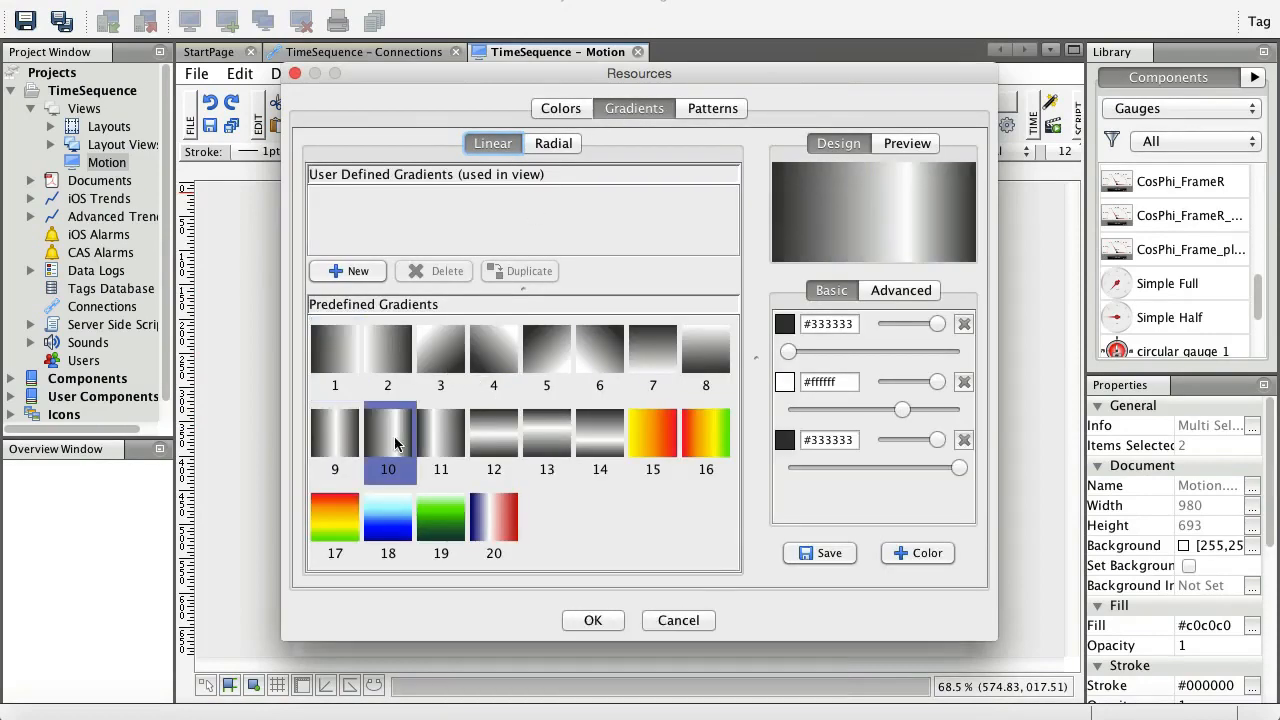
pyautogui.click(592, 622)
pyautogui.click(547, 465)
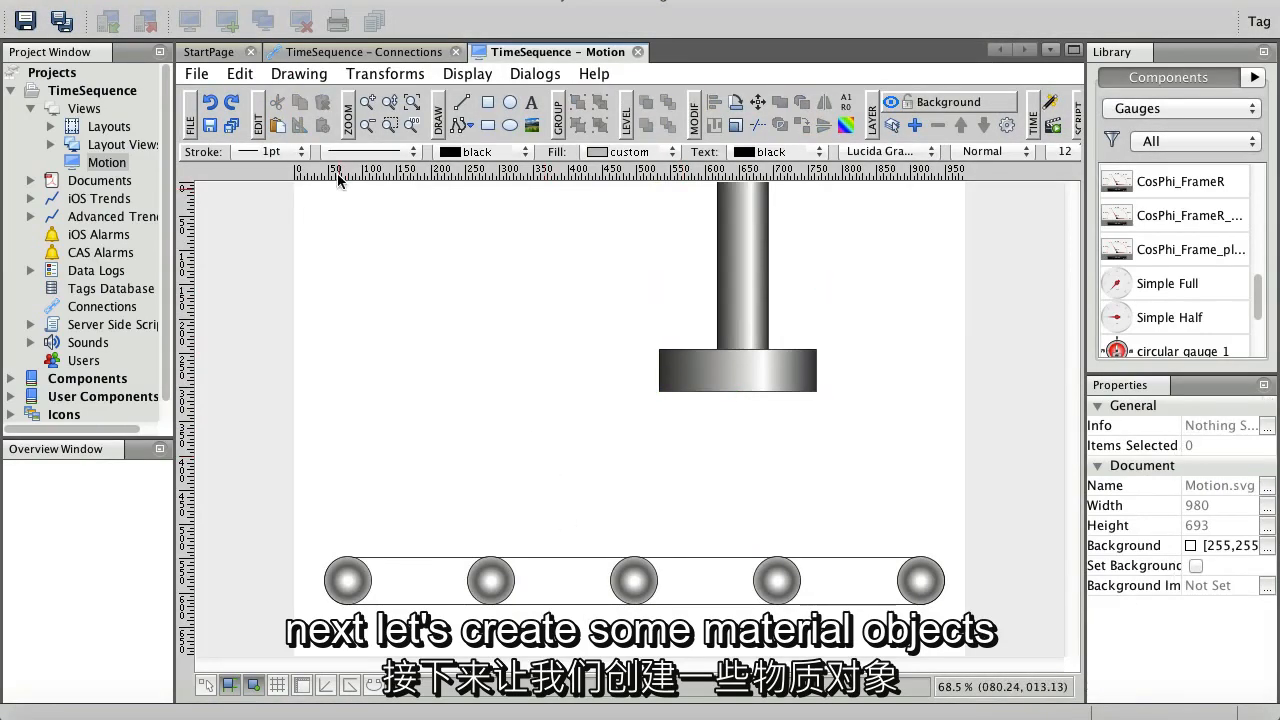
# - Draw a small grey block about 70 by 60 on top of the conveyor near its left end and save the view
pyautogui.click(487, 124)
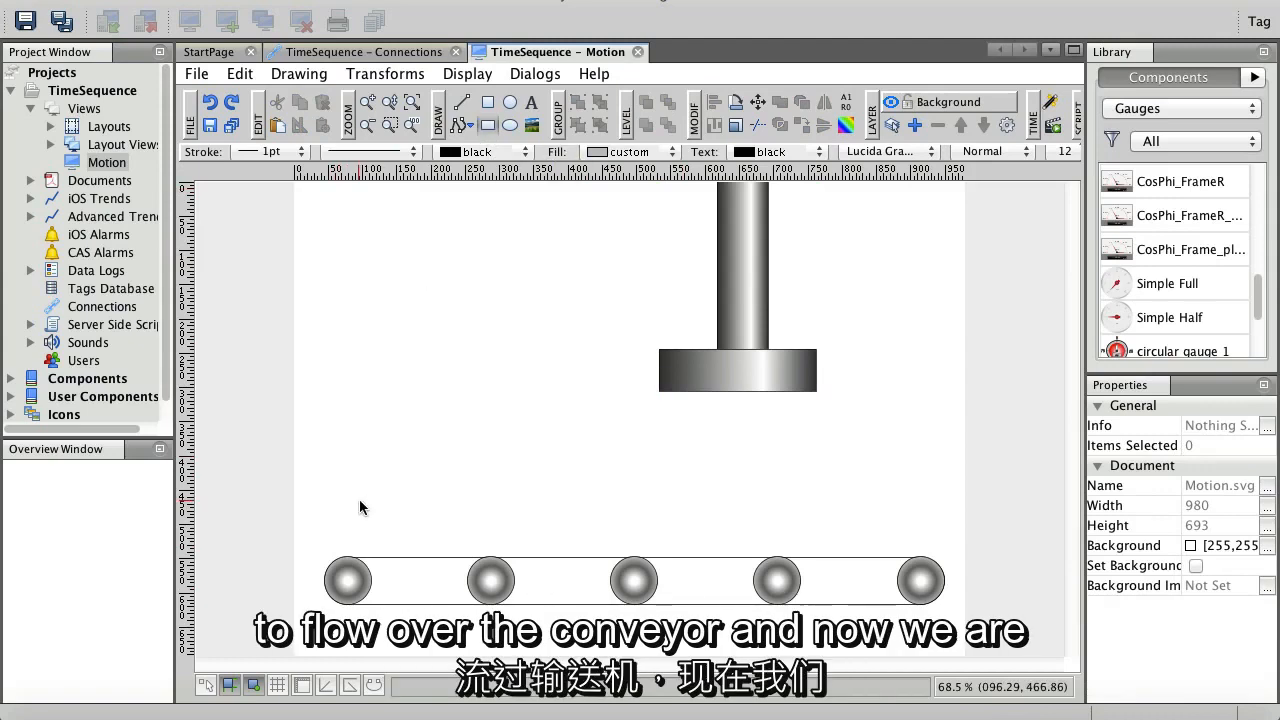
pyautogui.moveTo(360, 503); pyautogui.dragTo(392, 541)
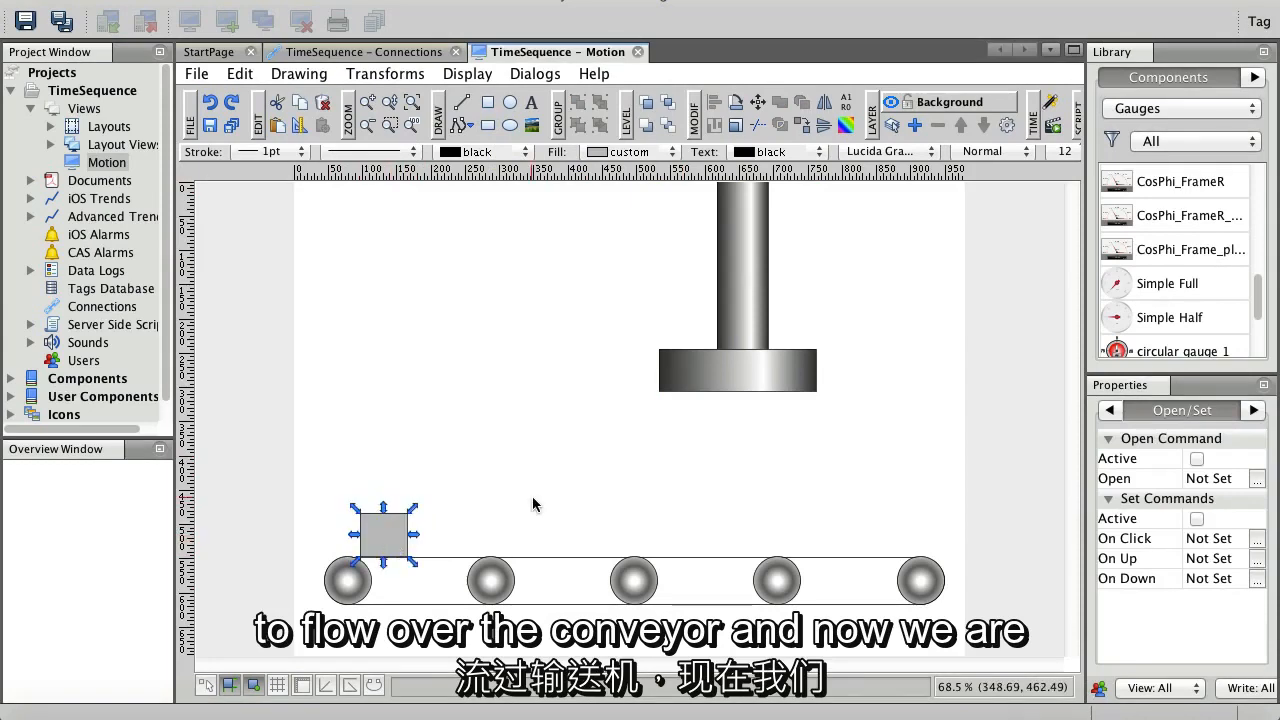
pyautogui.click(448, 422)
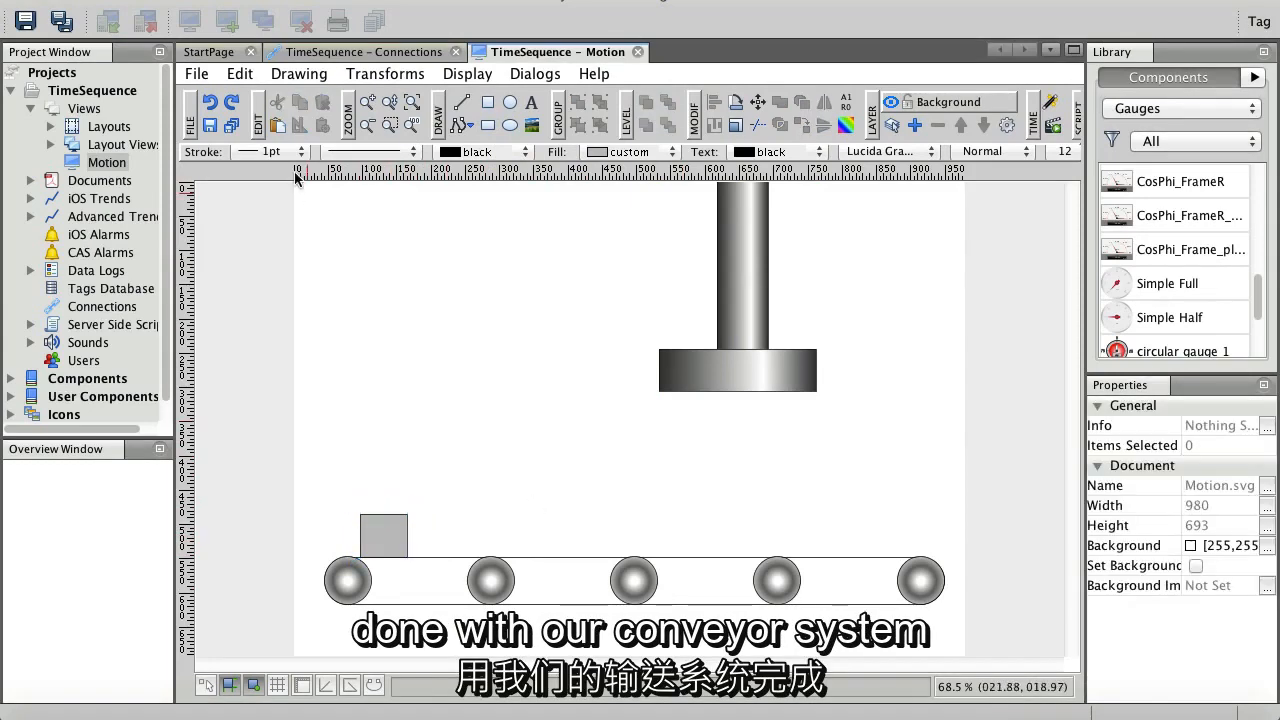
pyautogui.hotkey('ctrl', 's')
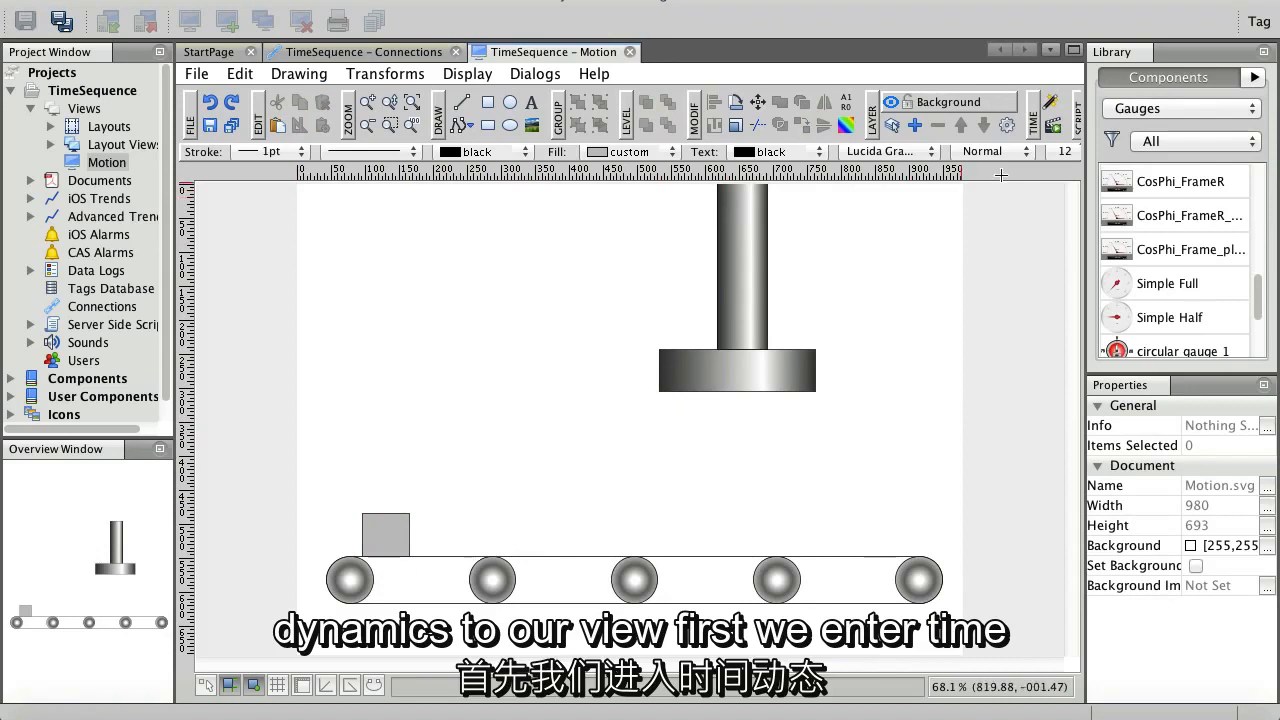
# - Open the time sequence editor and add a time position at 50% with the grey block moved along the conveyor to beneath the press
pyautogui.click(1054, 128)
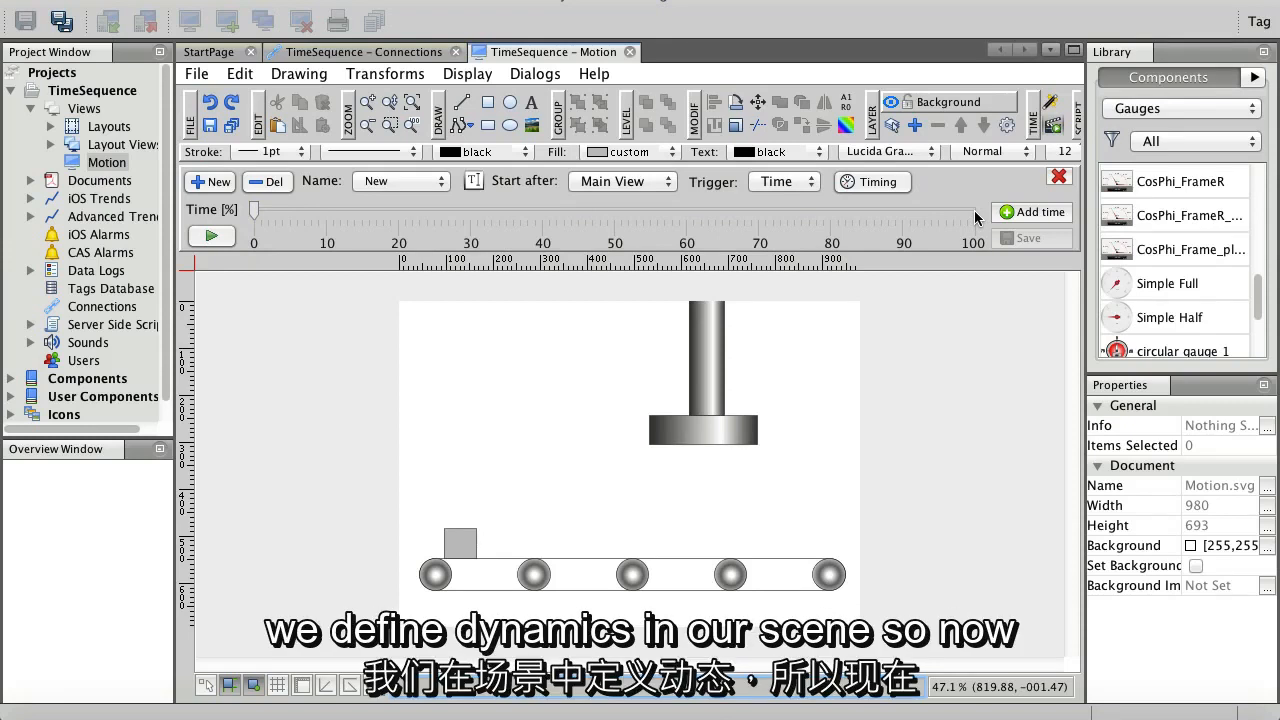
pyautogui.moveTo(255, 210); pyautogui.dragTo(620, 222)
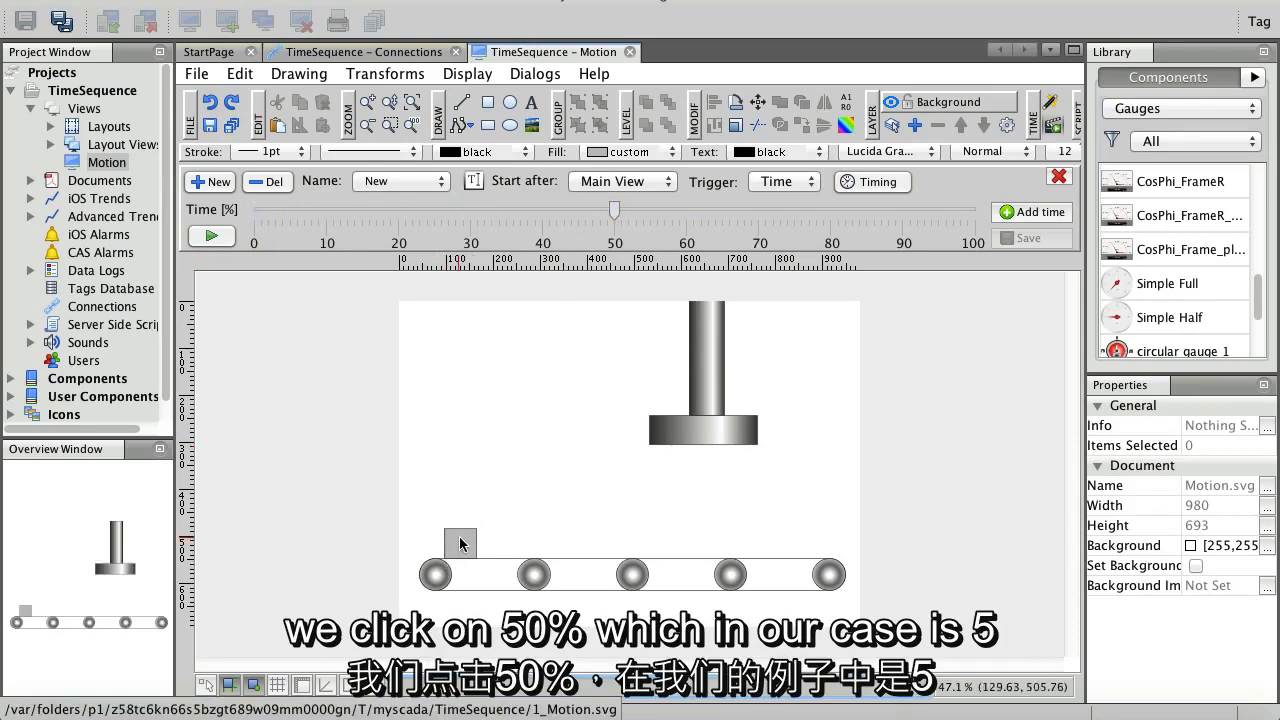
pyautogui.click(460, 542)
pyautogui.moveTo(459, 536); pyautogui.dragTo(703, 544)
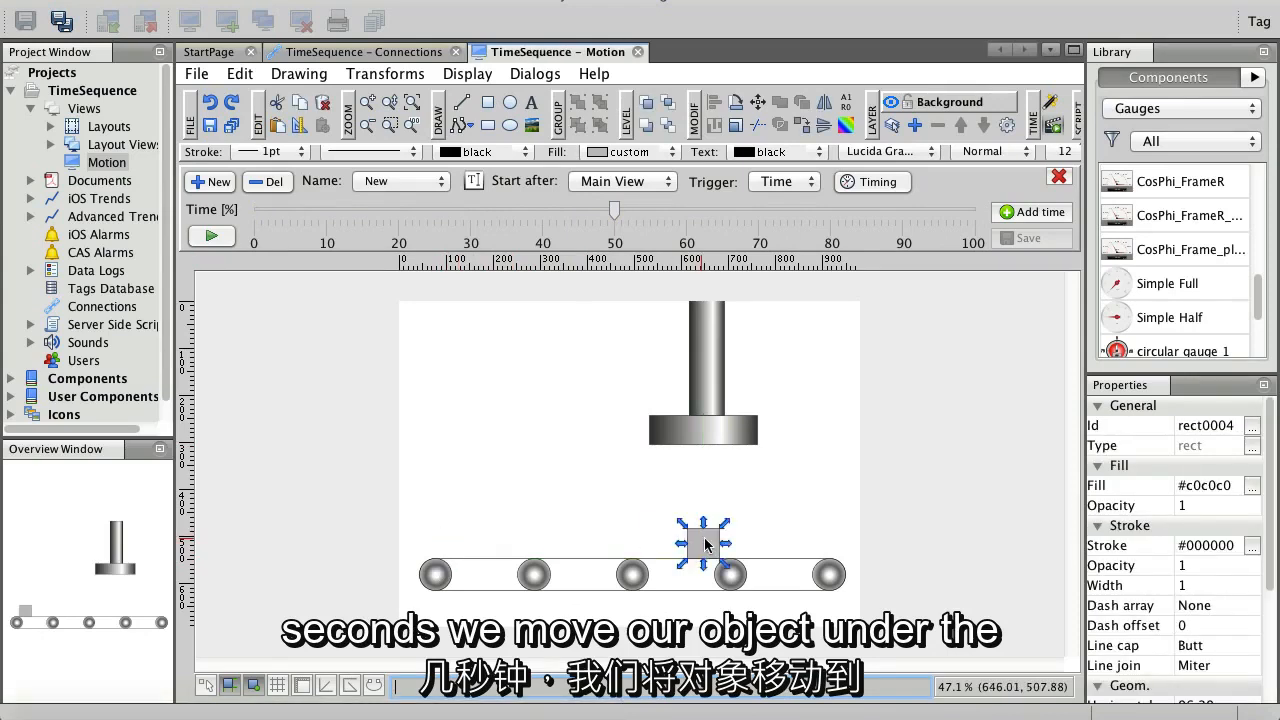
pyautogui.click(1013, 213)
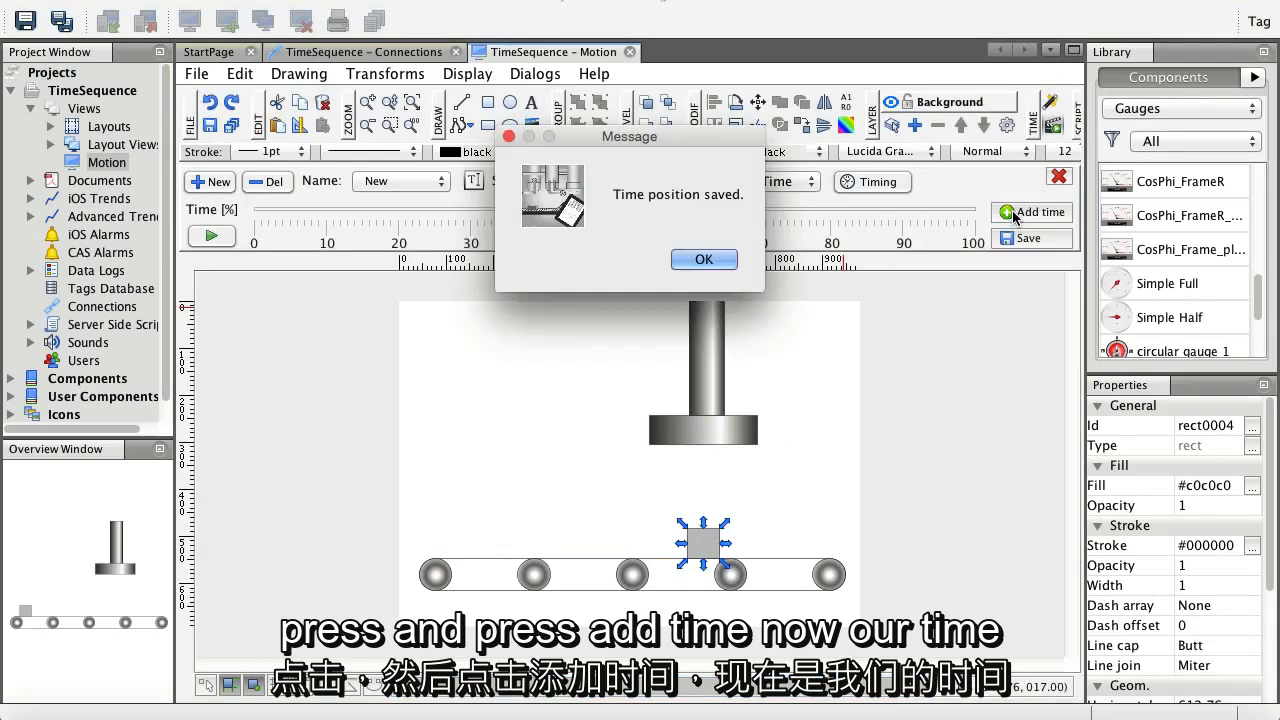
pyautogui.click(720, 262)
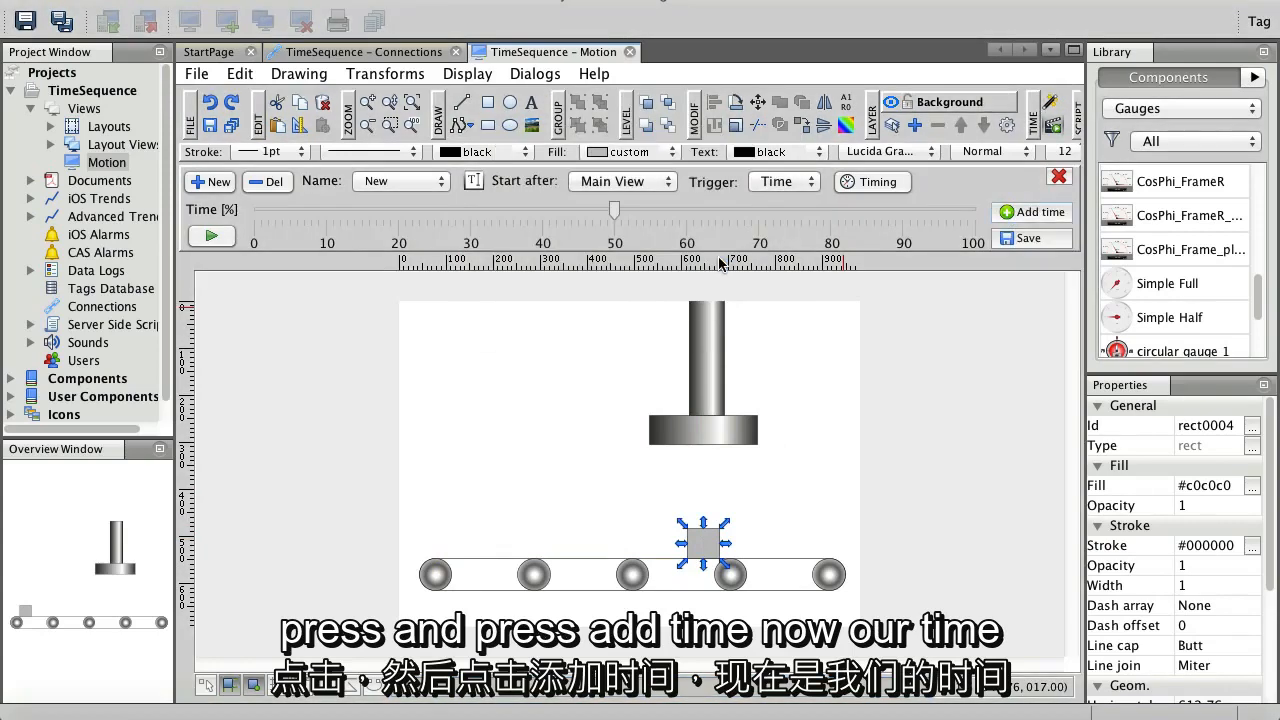
# - Set the time to 60% and lower the press head straight down until it rests on the grey block
pyautogui.moveTo(614, 210); pyautogui.dragTo(689, 212)
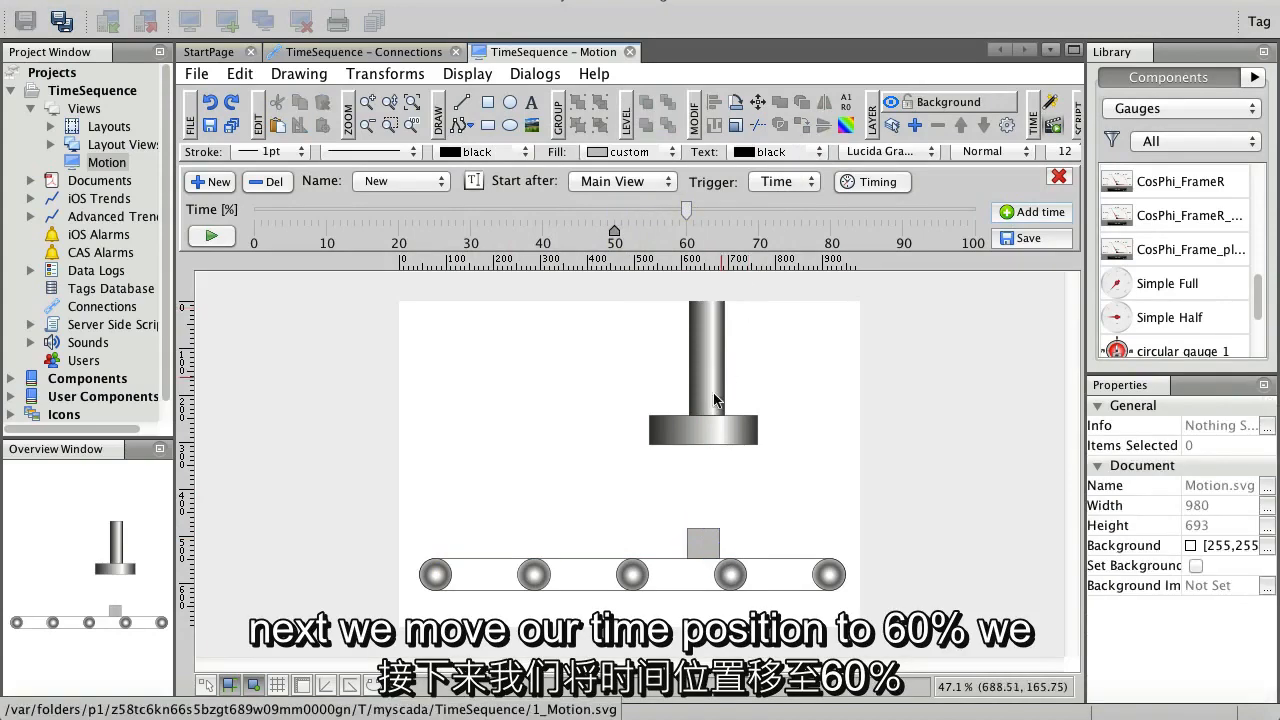
pyautogui.click(697, 431)
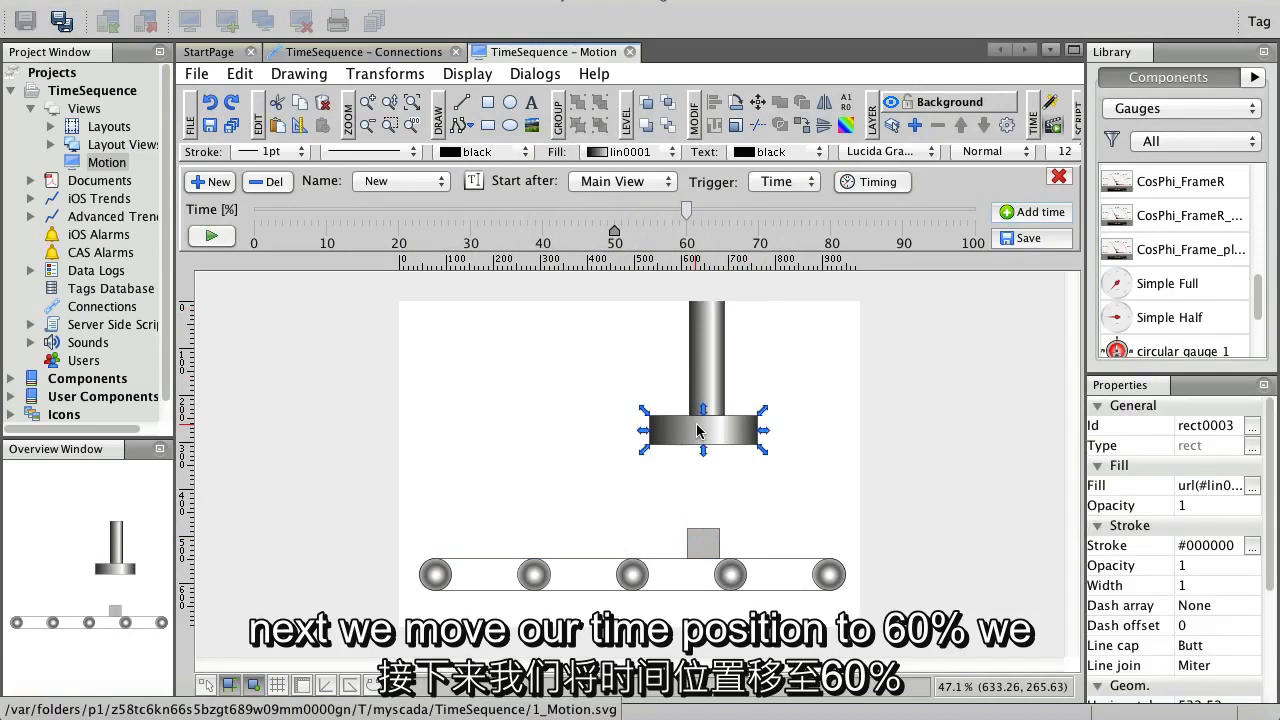
pyautogui.moveTo(697, 431); pyautogui.dragTo(700, 515)
pyautogui.press('Up')
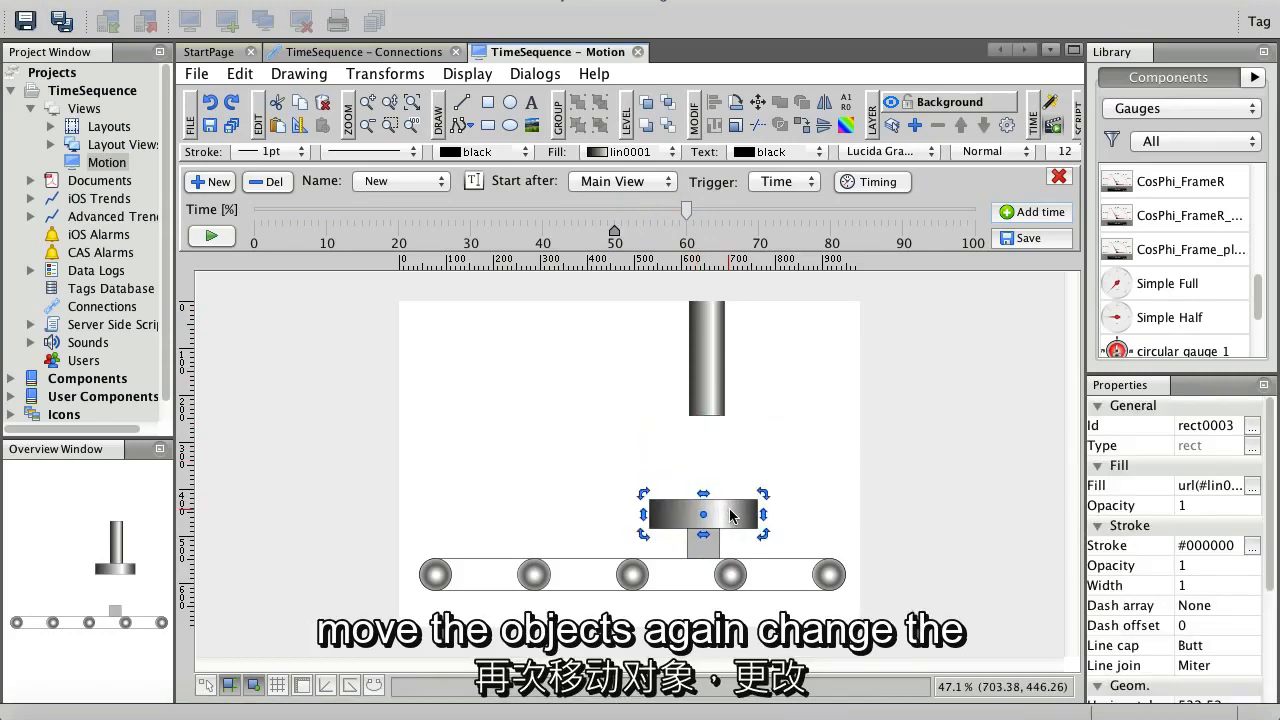
# - Stretch the press column down to meet the lowered head and add the time position at 60%
pyautogui.click(704, 406)
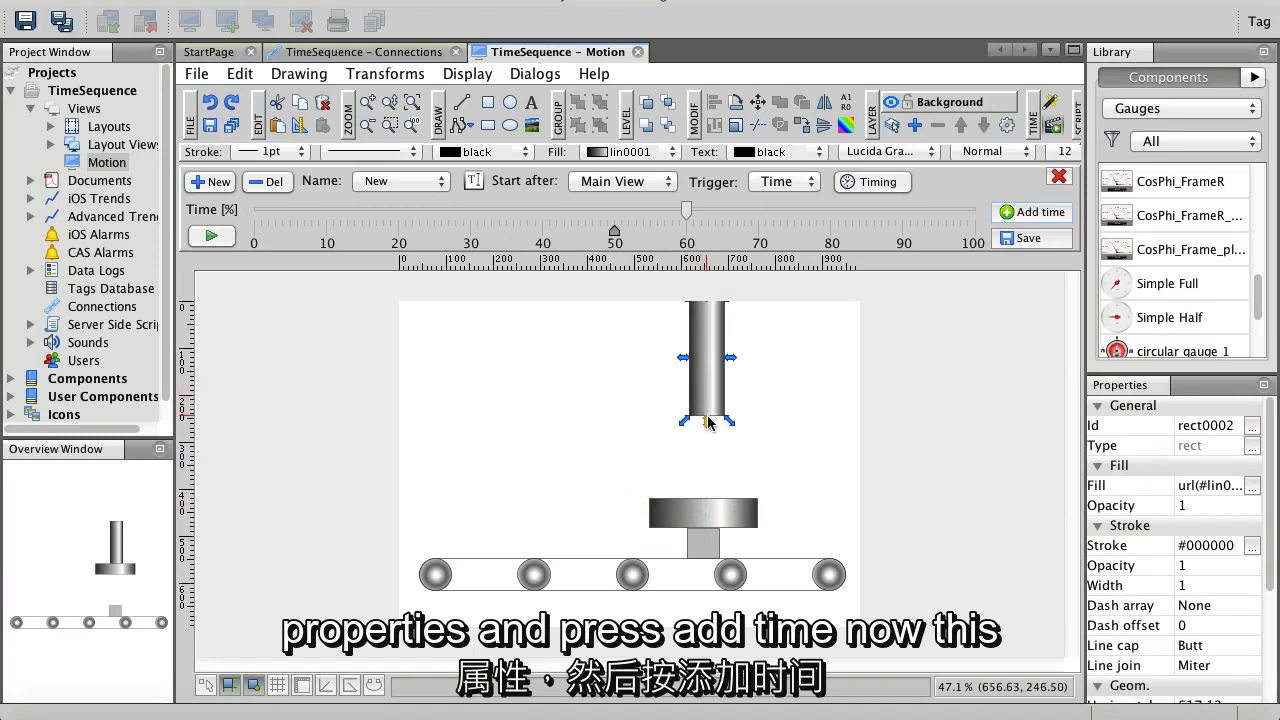
pyautogui.moveTo(707, 424); pyautogui.dragTo(708, 499)
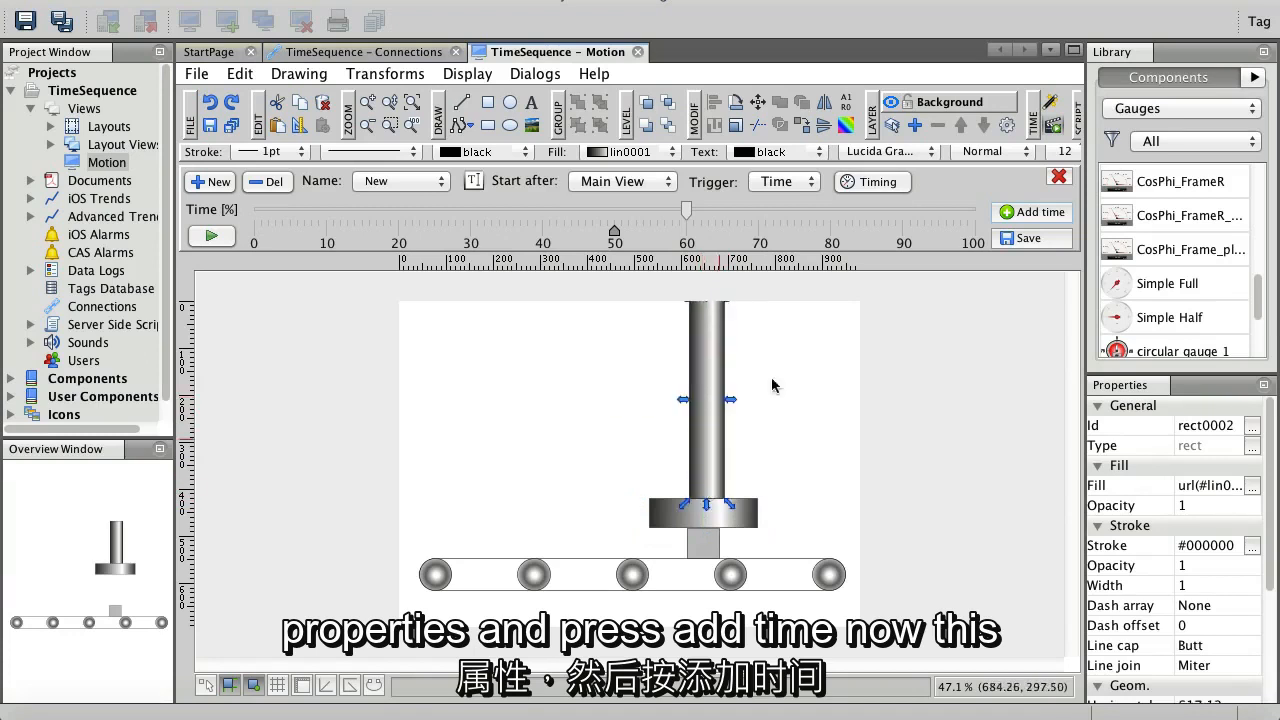
pyautogui.click(1036, 214)
pyautogui.click(710, 261)
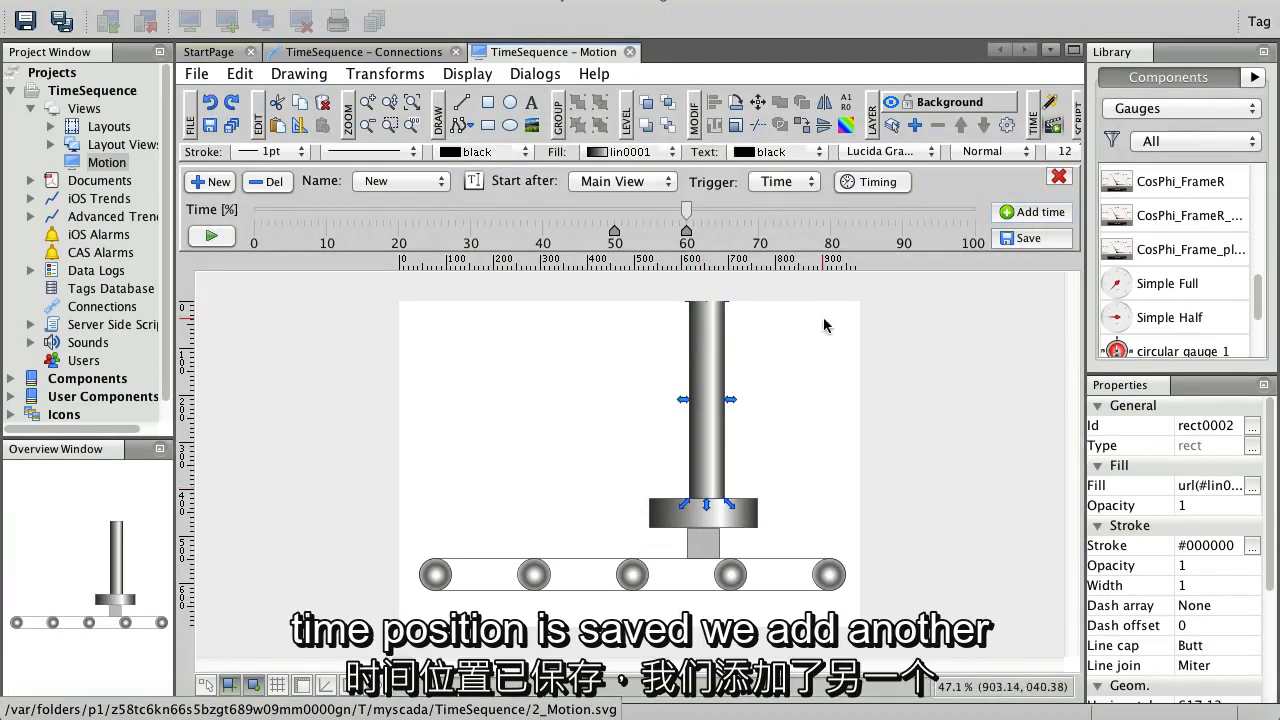
# - Set the time to 80%, flatten the block to about half its height, widen it on both sides and fill it red
pyautogui.moveTo(687, 208); pyautogui.dragTo(836, 218)
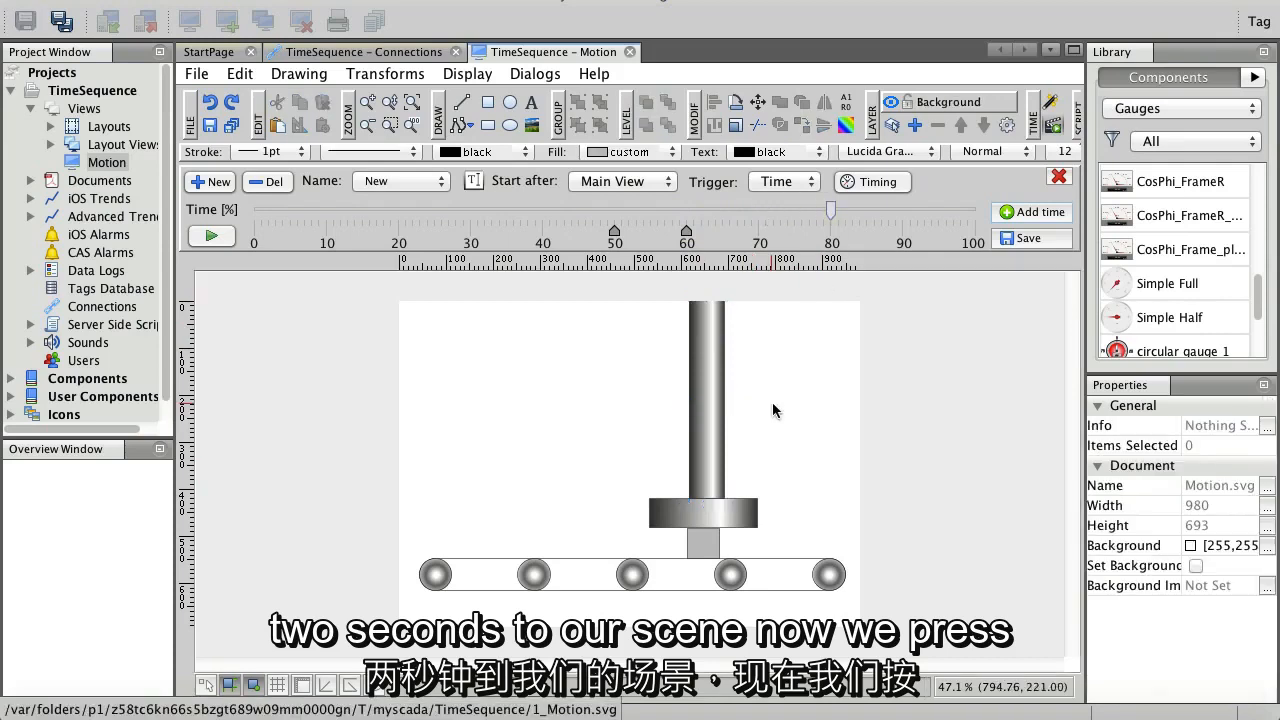
pyautogui.click(699, 529)
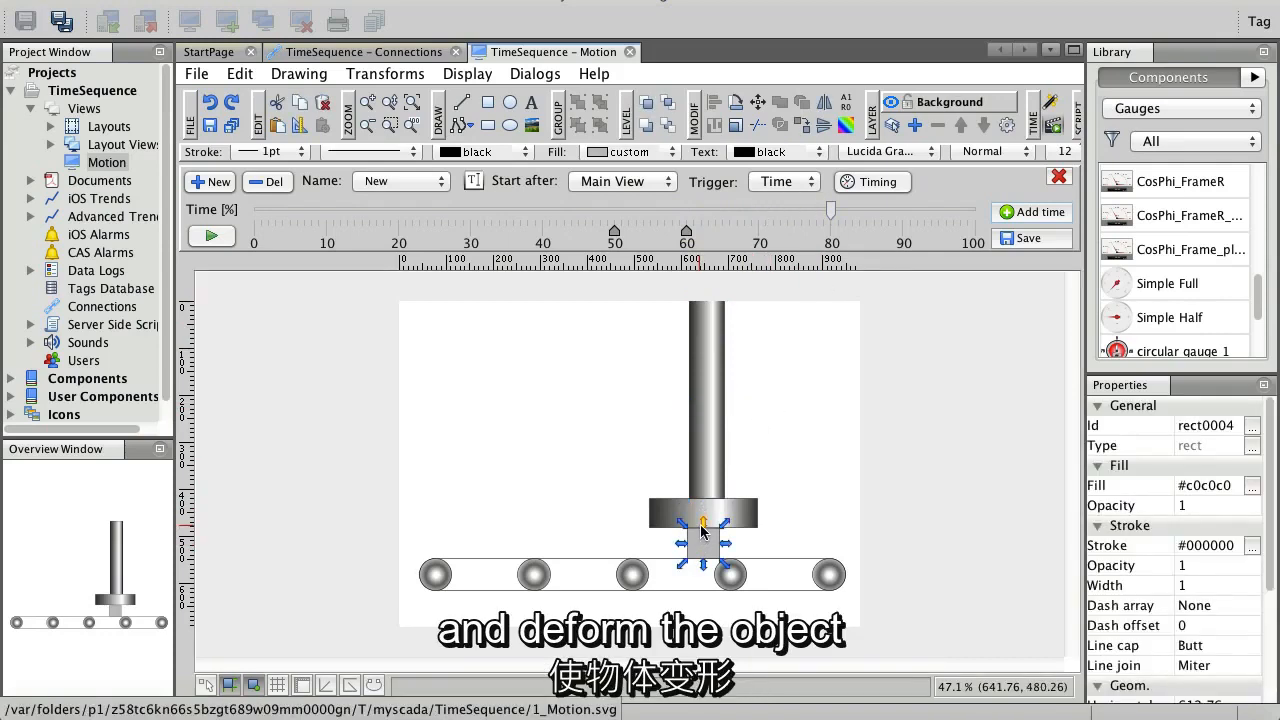
pyautogui.moveTo(702, 526); pyautogui.dragTo(738, 557)
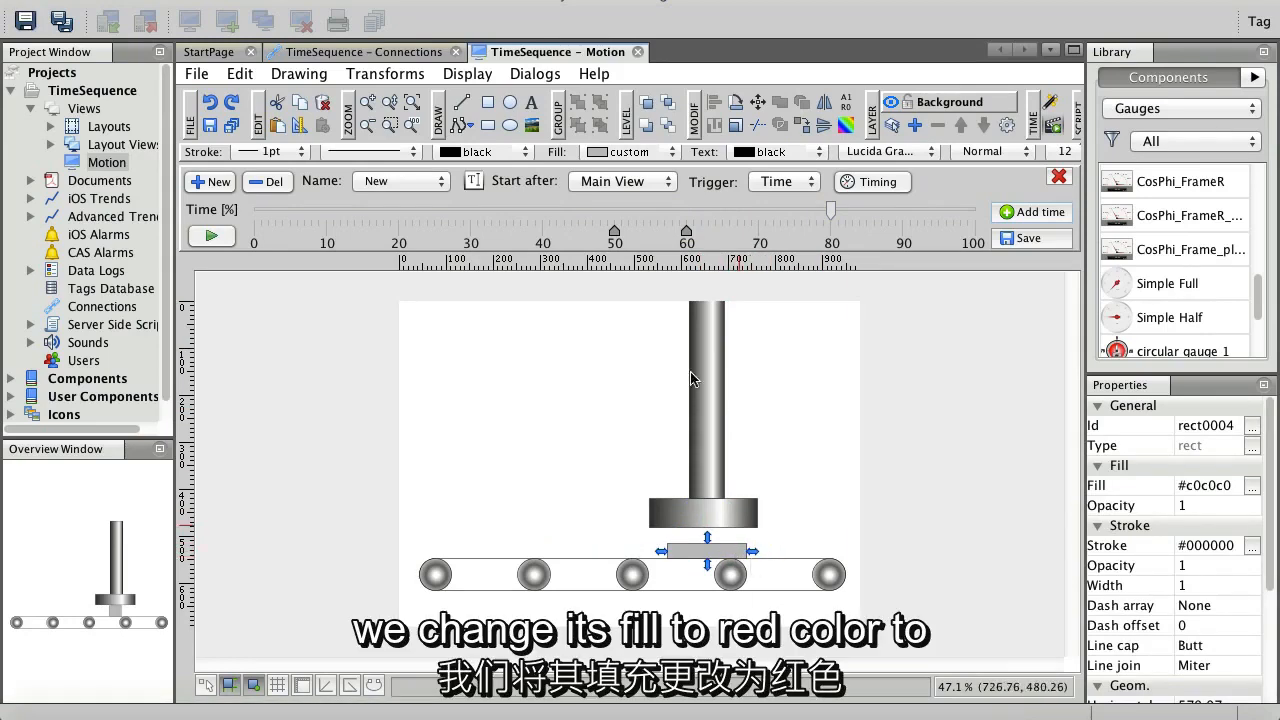
pyautogui.click(672, 153)
pyautogui.scroll(-4, 645, 245)
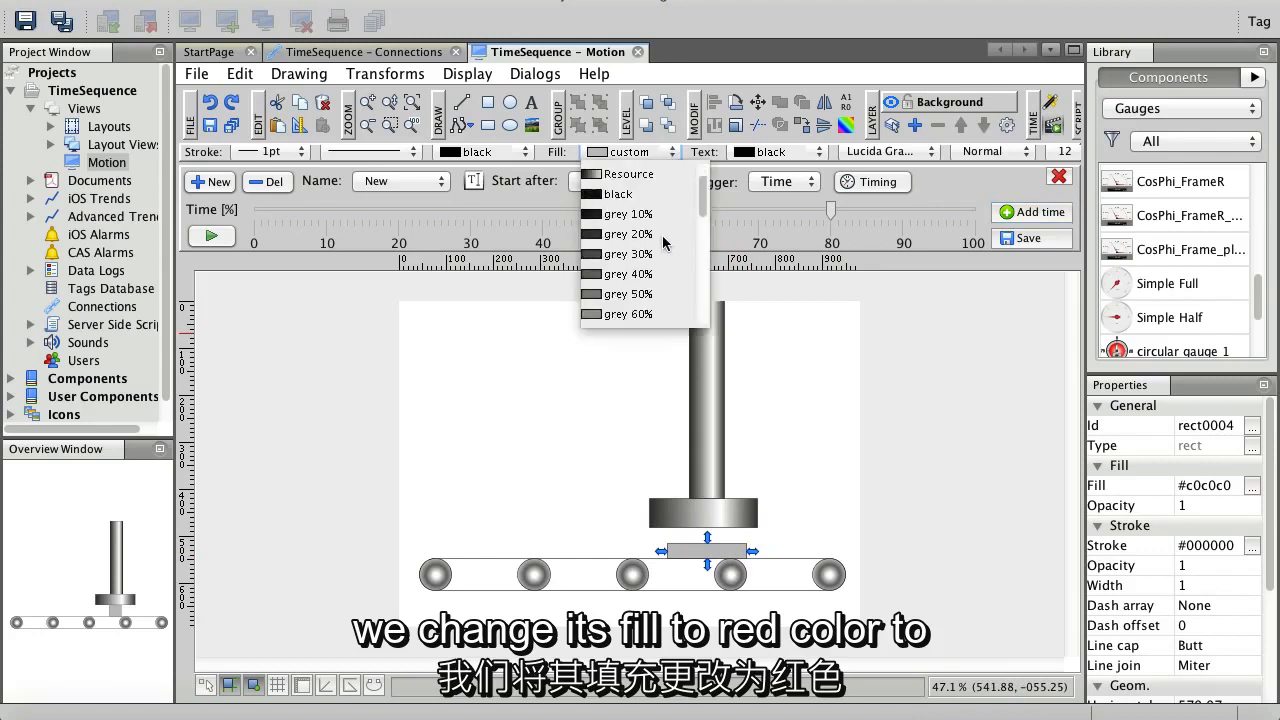
pyautogui.click(615, 258)
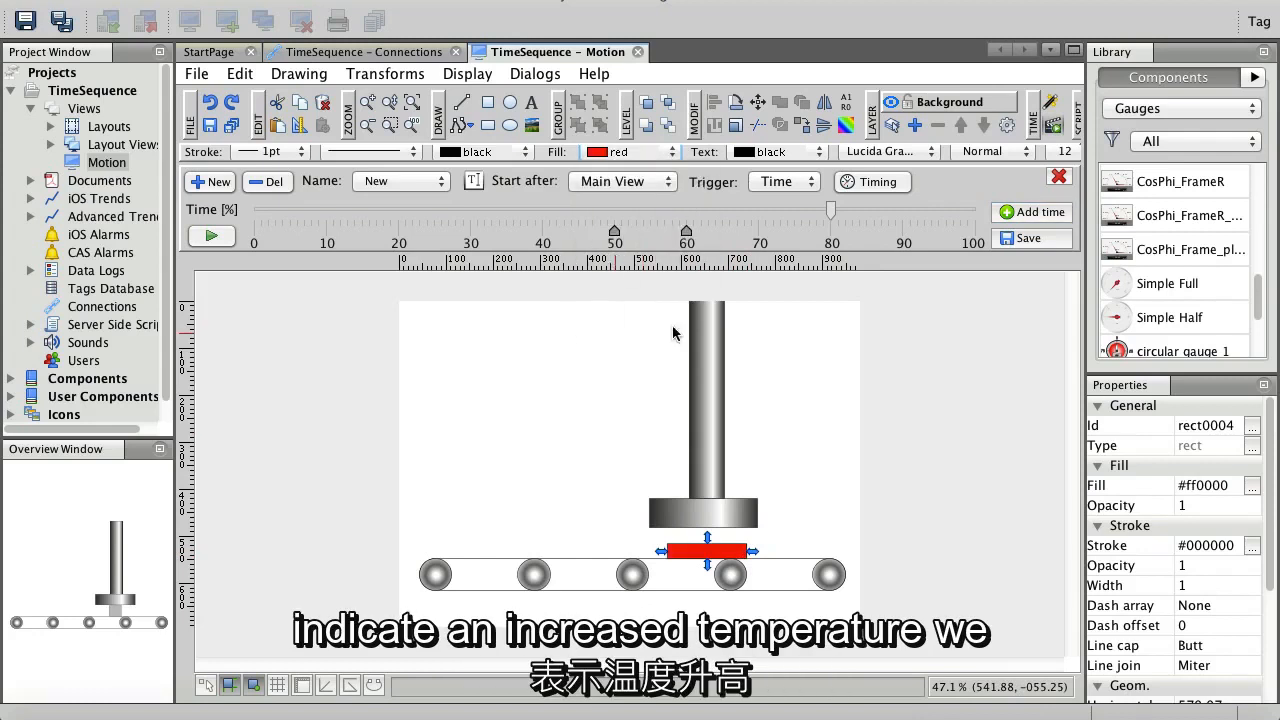
# - Lower the press head onto the flattened red block, stretch the column down to the head and add the time position at 80%
pyautogui.click(727, 511)
pyautogui.moveTo(727, 511); pyautogui.dragTo(727, 527)
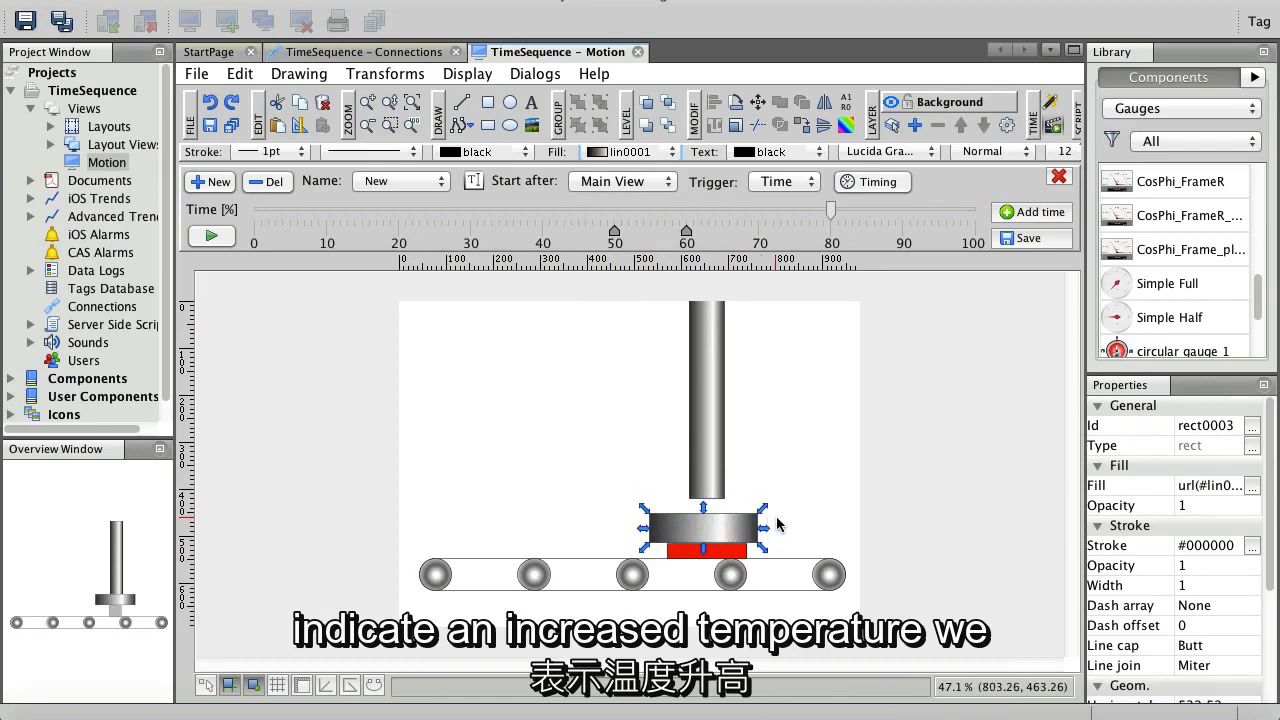
pyautogui.click(707, 495)
pyautogui.moveTo(707, 500); pyautogui.dragTo(707, 520)
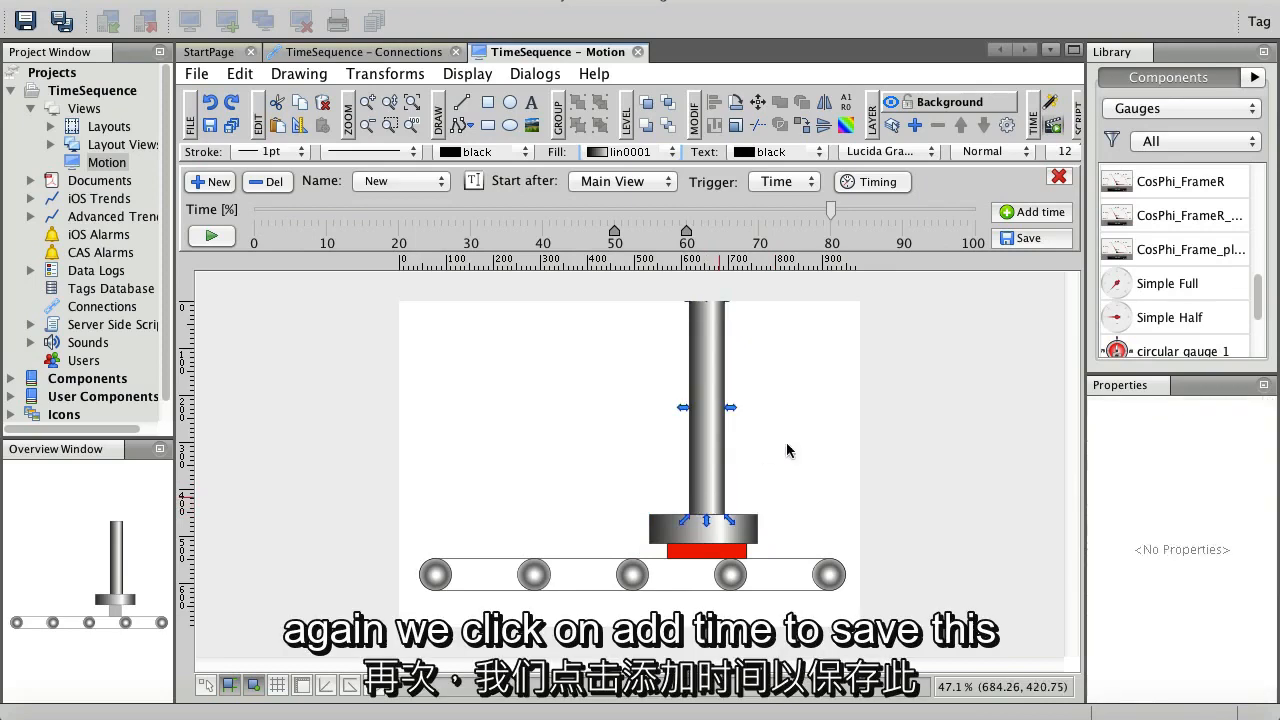
pyautogui.click(1034, 212)
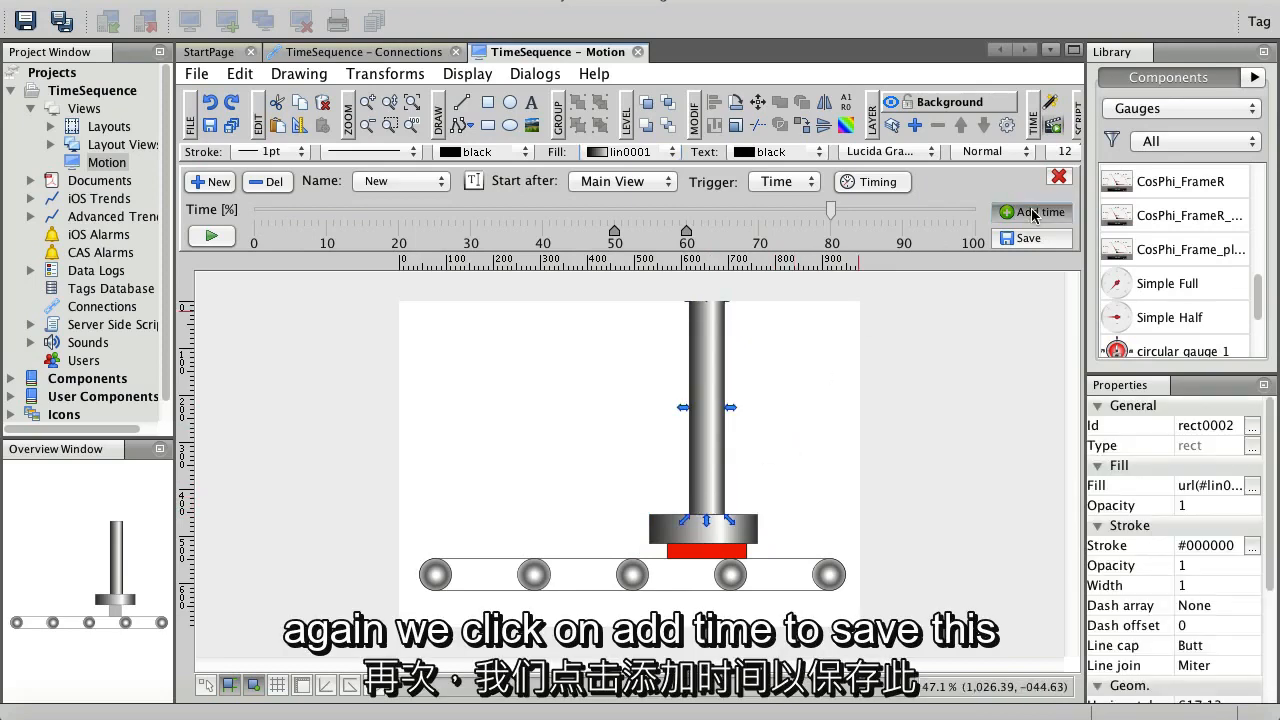
pyautogui.click(722, 258)
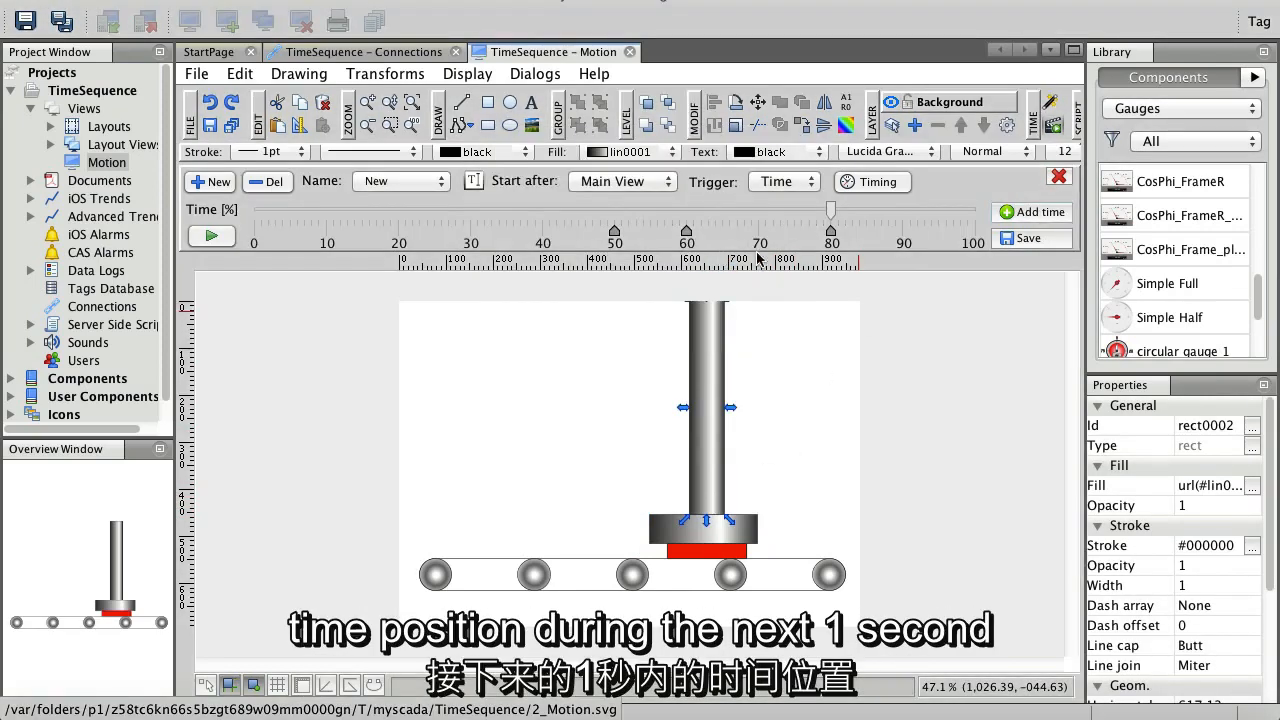
# - Set the time to 90% and shorten the press column upward so that only a short stub remains at the canvas's upper edge
pyautogui.moveTo(832, 212)
pyautogui.moveTo(901, 216); pyautogui.dragTo(907, 217)
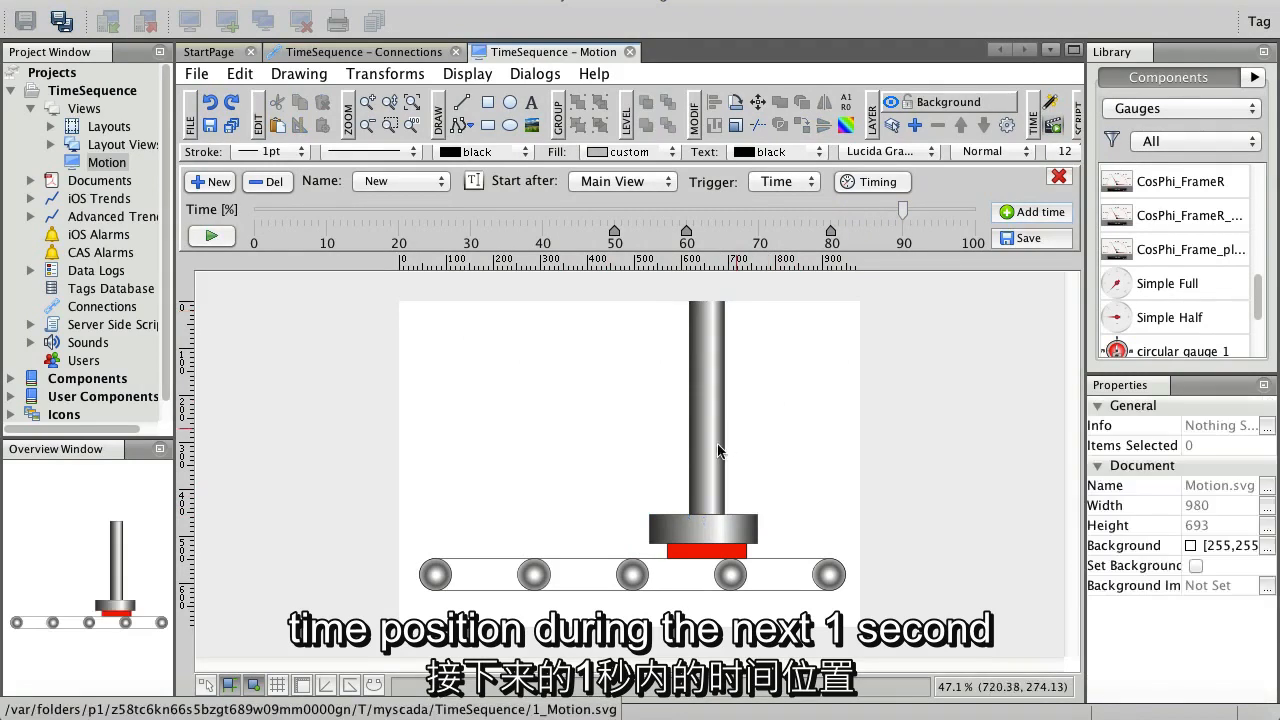
pyautogui.click(702, 493)
pyautogui.moveTo(705, 522); pyautogui.dragTo(706, 350)
# - Raise the press head straight up to the end of the shortened column and add the time position at 90%
pyautogui.click(714, 521)
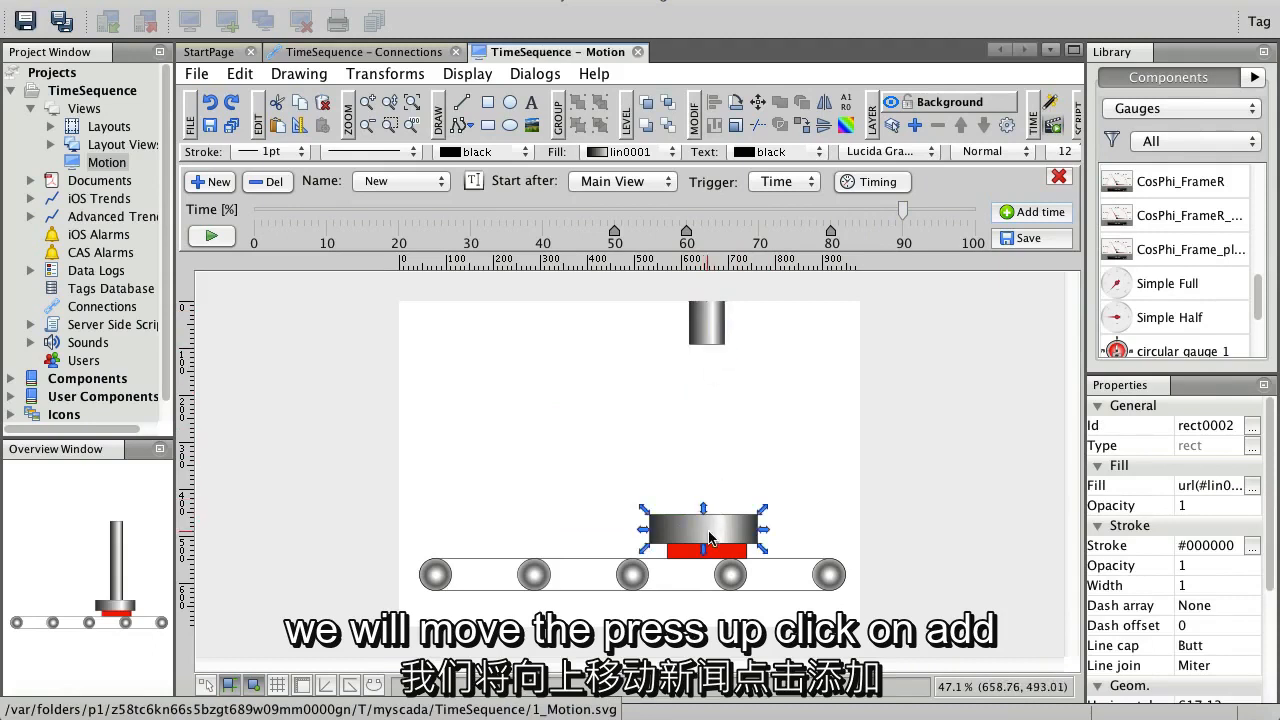
pyautogui.moveTo(706, 514); pyautogui.dragTo(713, 364)
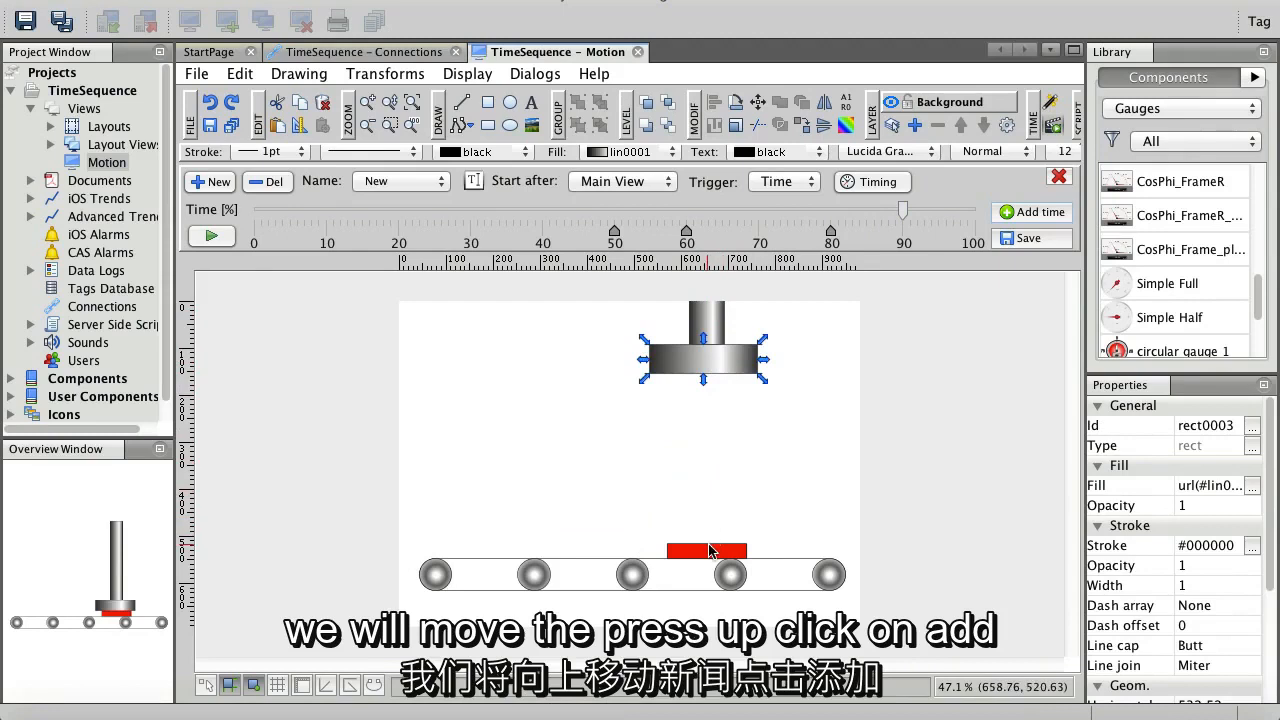
pyautogui.click(708, 549)
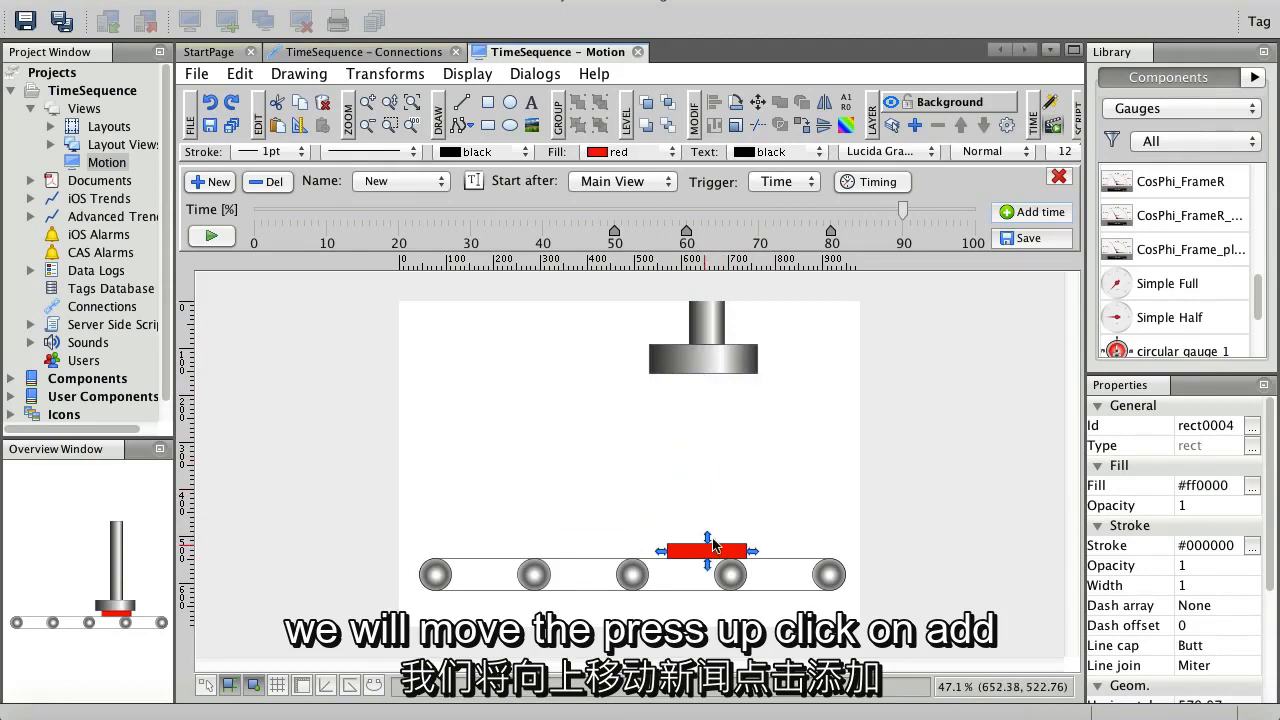
pyautogui.click(1032, 212)
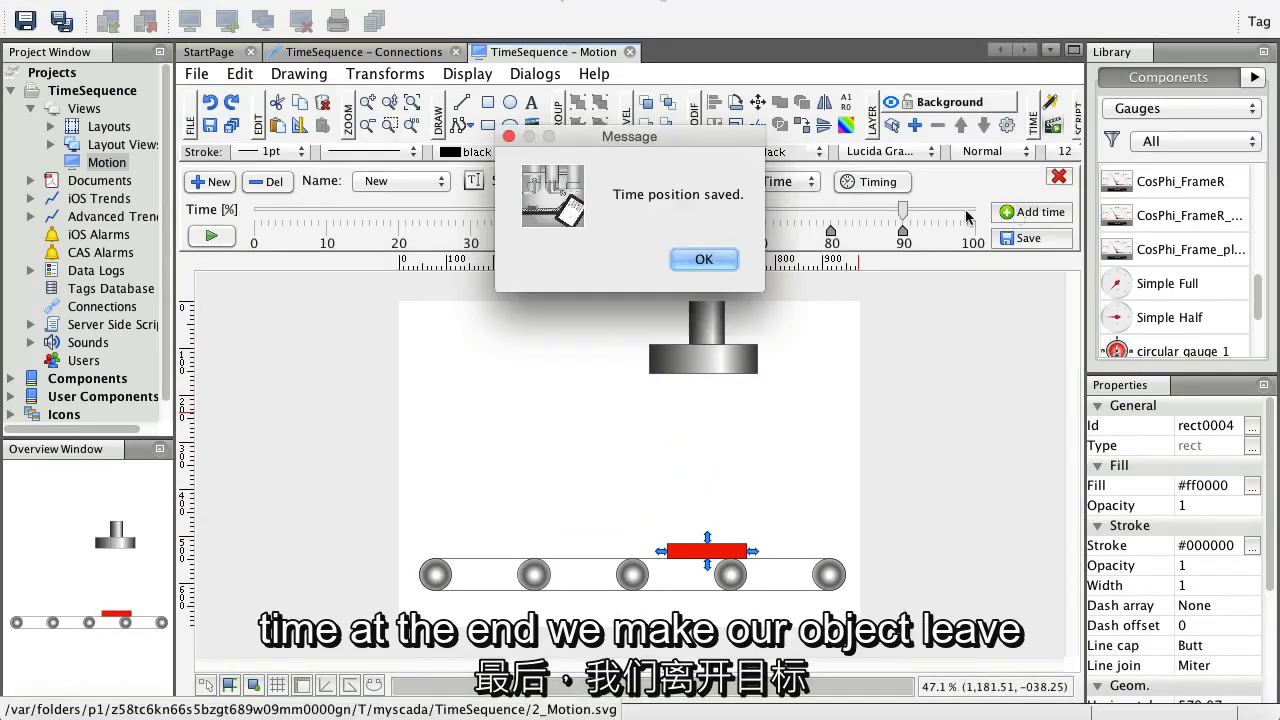
pyautogui.click(703, 260)
# - Set the time to 100%, move the flattened red block horizontally to the conveyor's right end and add the time position
pyautogui.moveTo(901, 210); pyautogui.dragTo(967, 212)
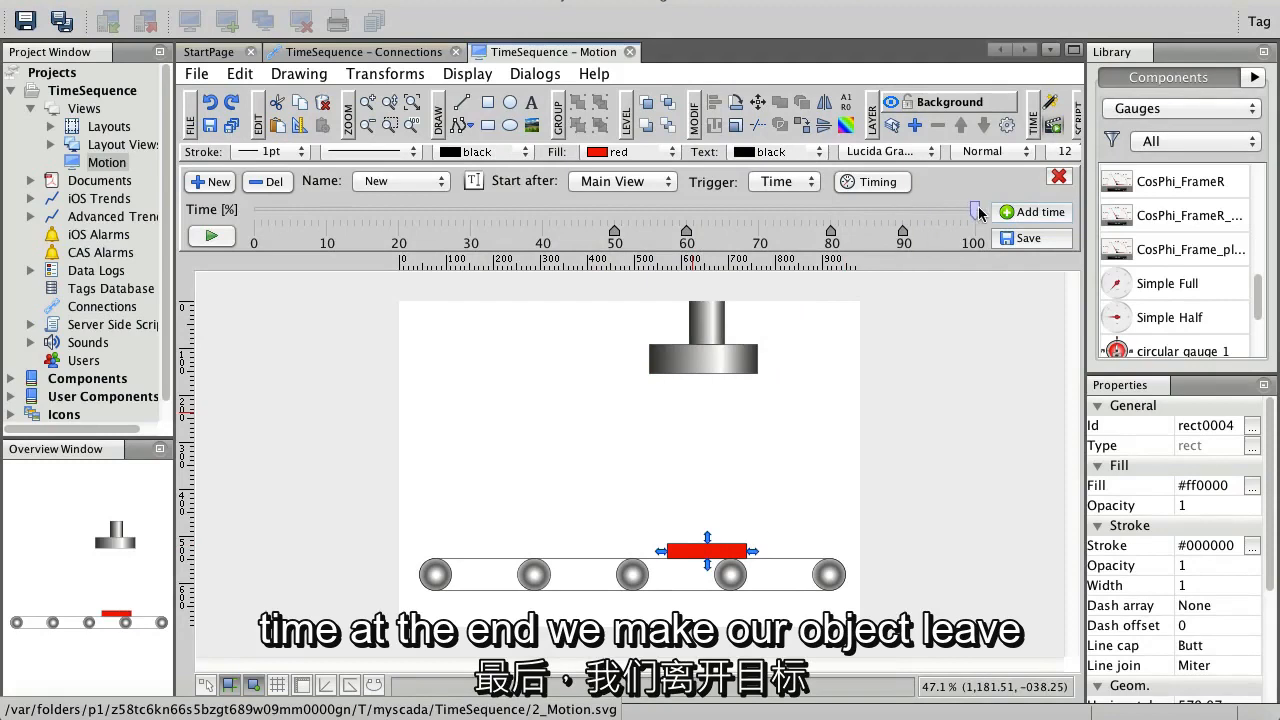
pyautogui.click(695, 558)
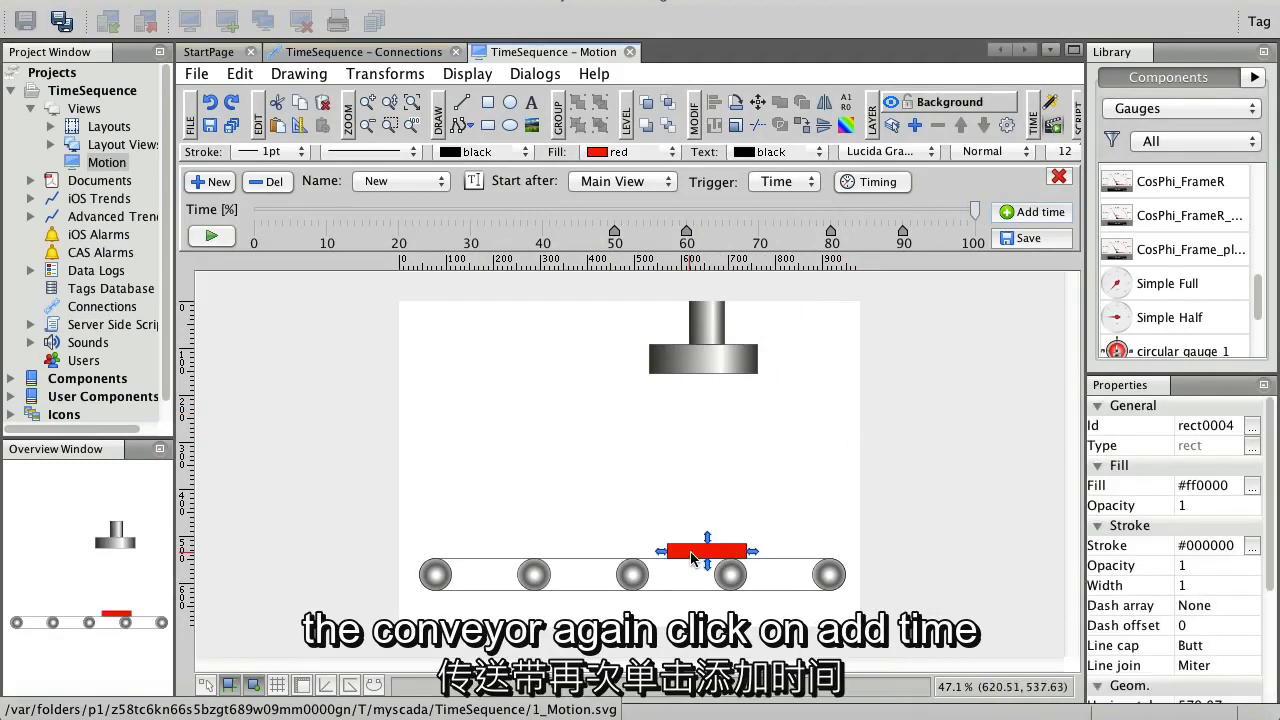
pyautogui.moveTo(690, 558); pyautogui.dragTo(801, 557)
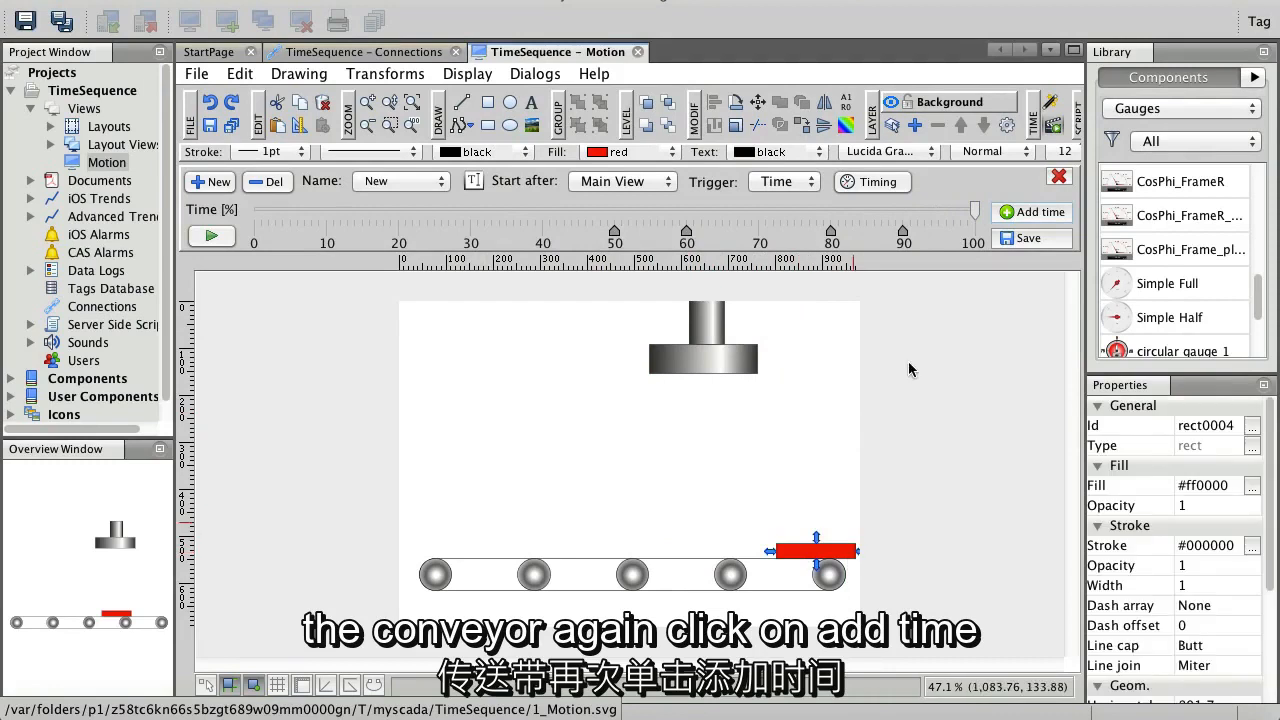
pyautogui.click(1024, 214)
pyautogui.click(706, 258)
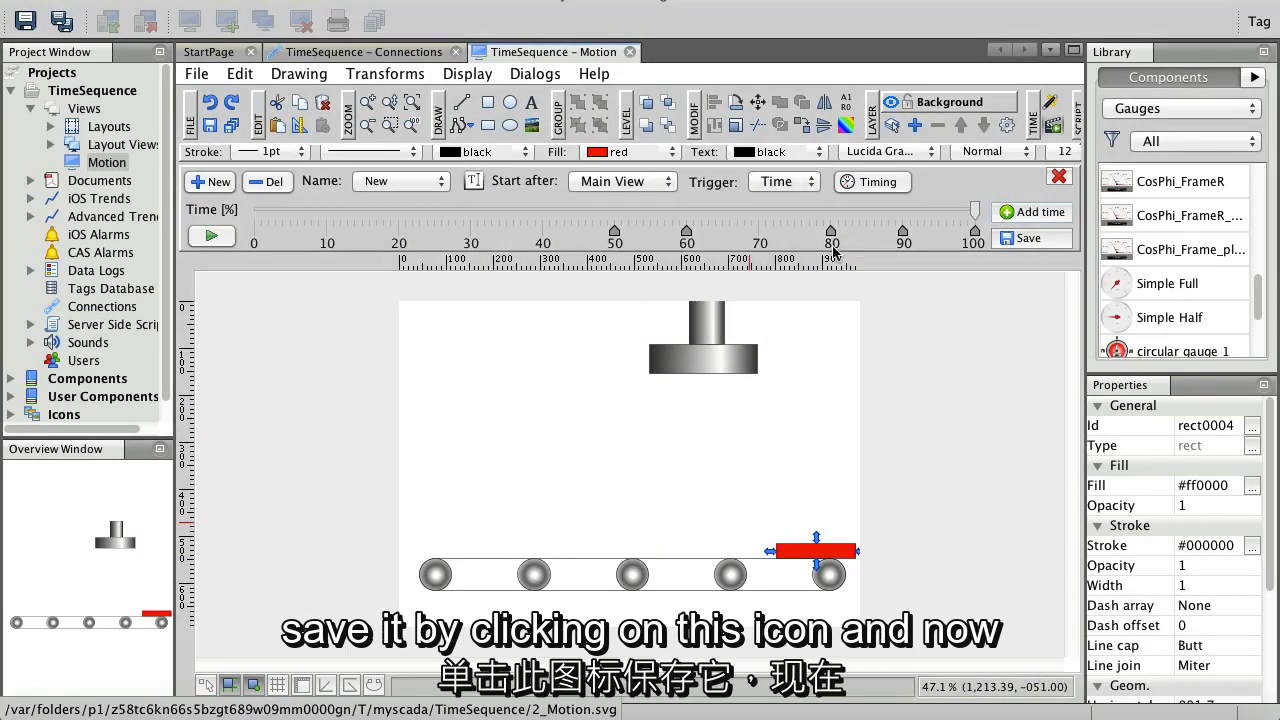
# - Save the time sequence, play it from 0% to preview the animation and close the time sequence editor
pyautogui.click(1020, 240)
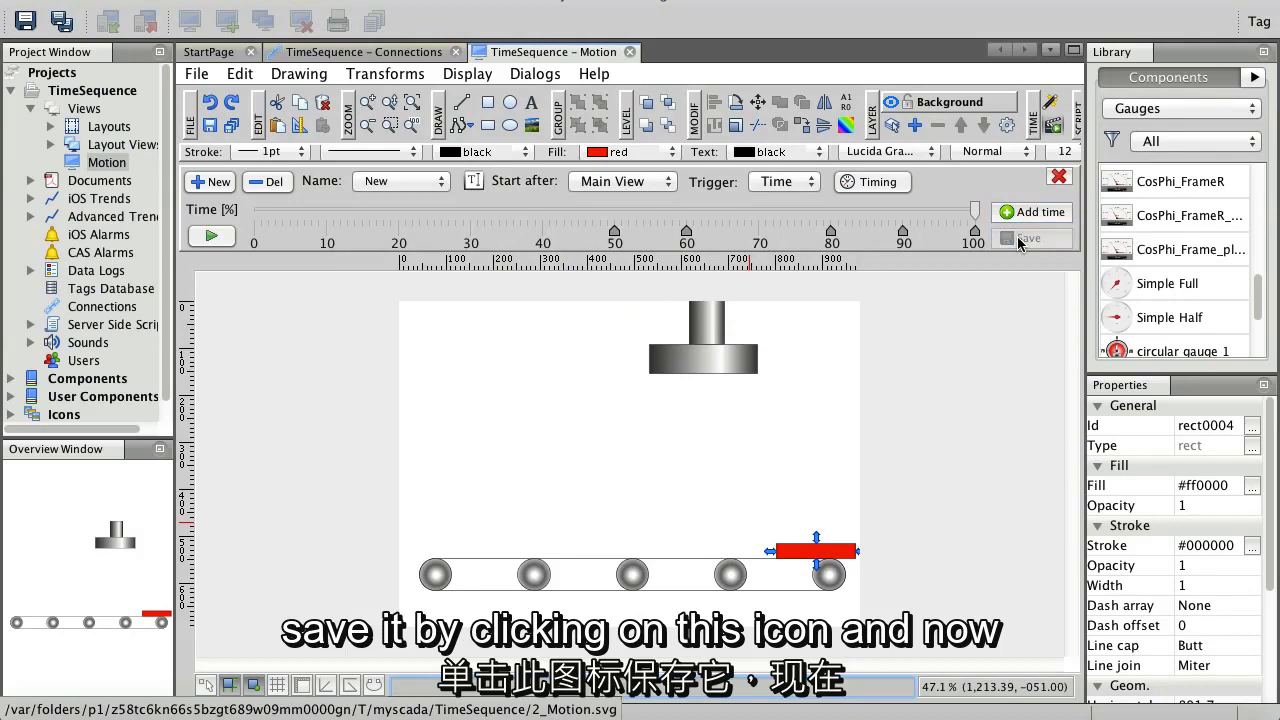
pyautogui.moveTo(975, 210); pyautogui.dragTo(480, 212)
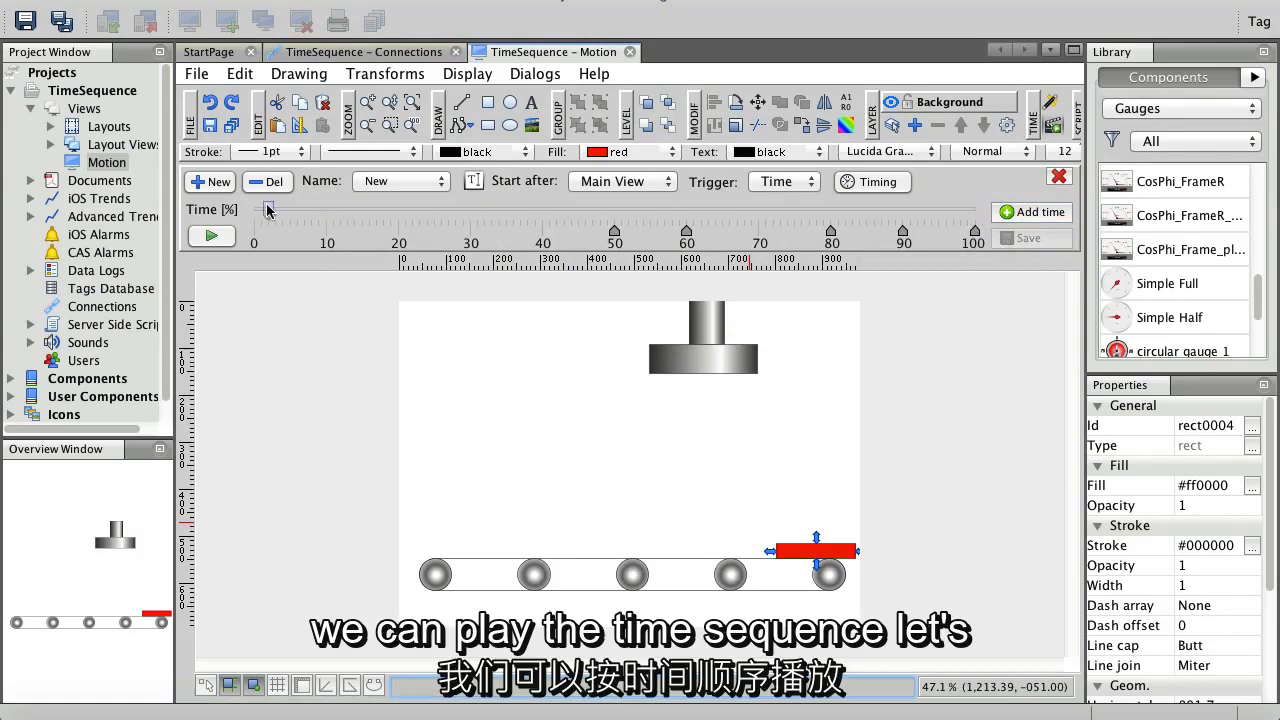
pyautogui.click(213, 239)
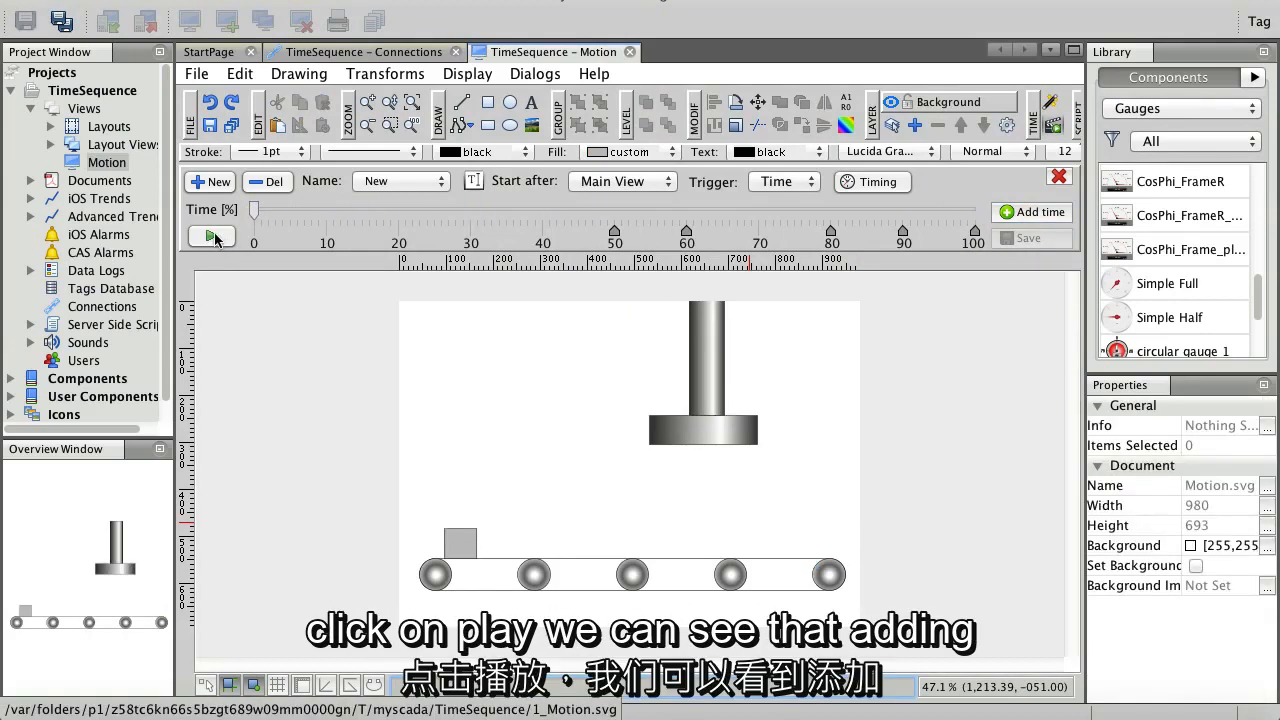
pyautogui.click(213, 237)
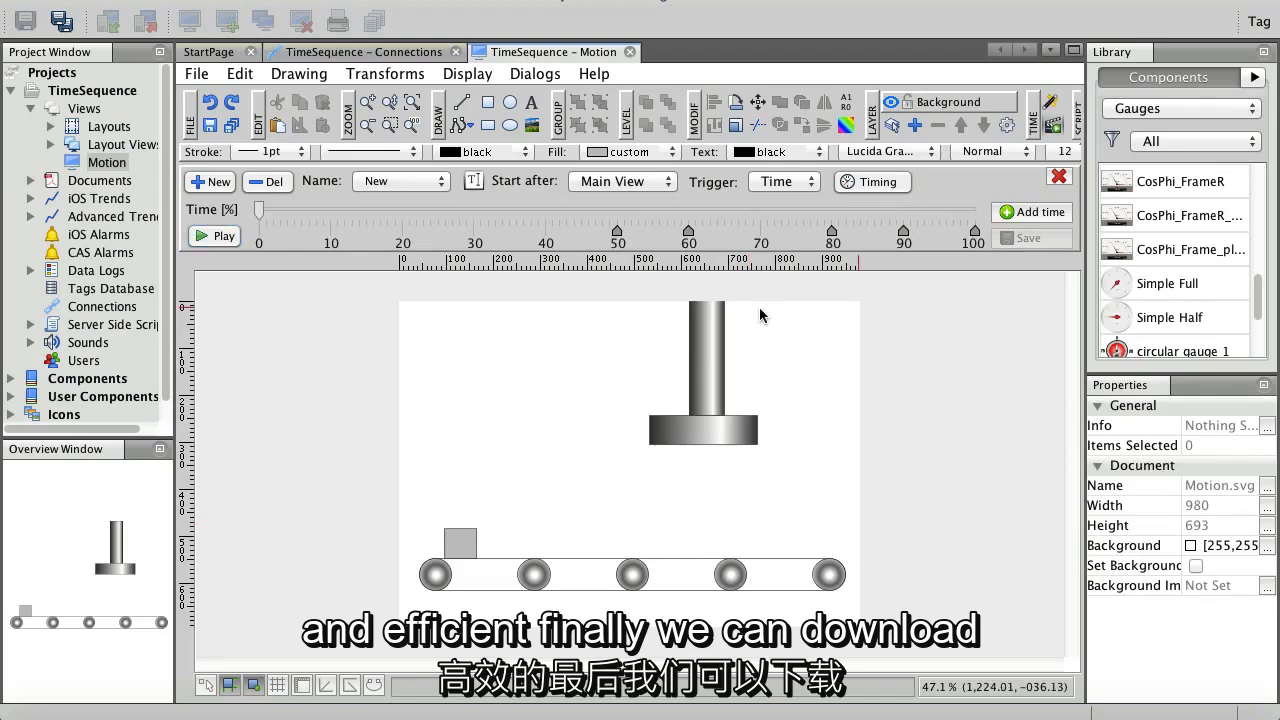
pyautogui.click(1057, 180)
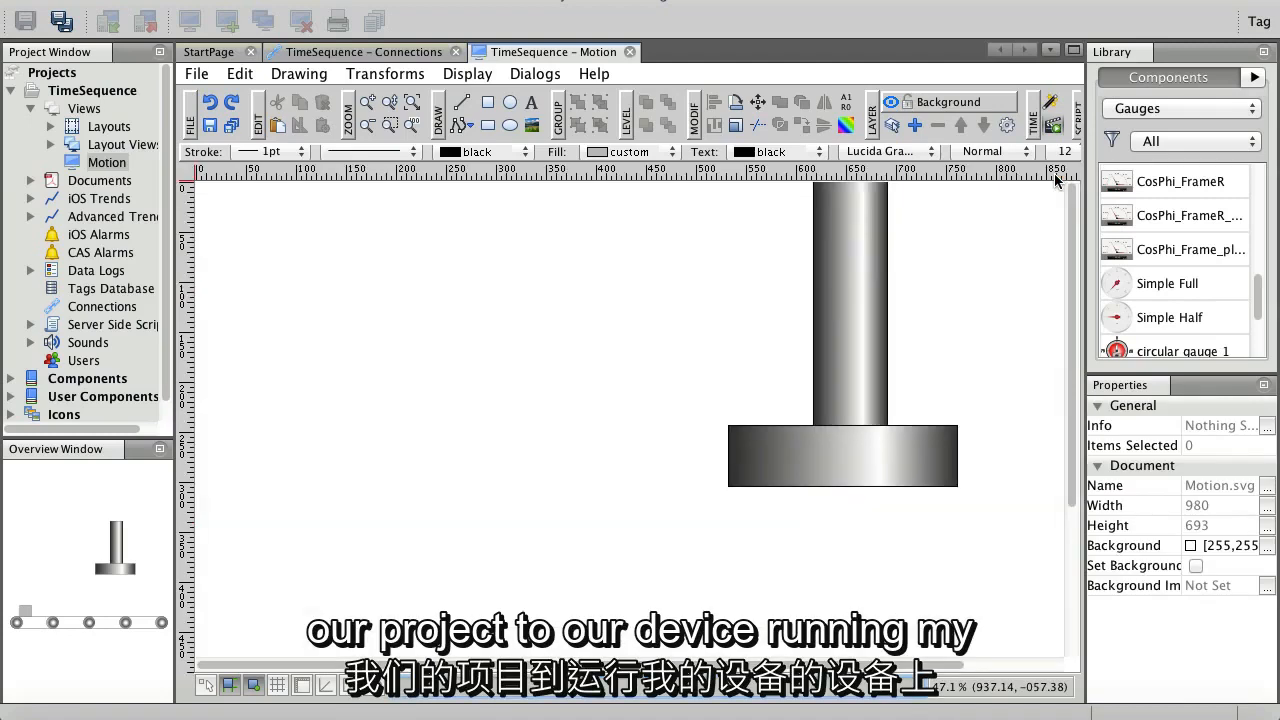
# - Download the TimeSequence project to the LOCAL PC device
pyautogui.click(119, 92)
pyautogui.click(145, 22)
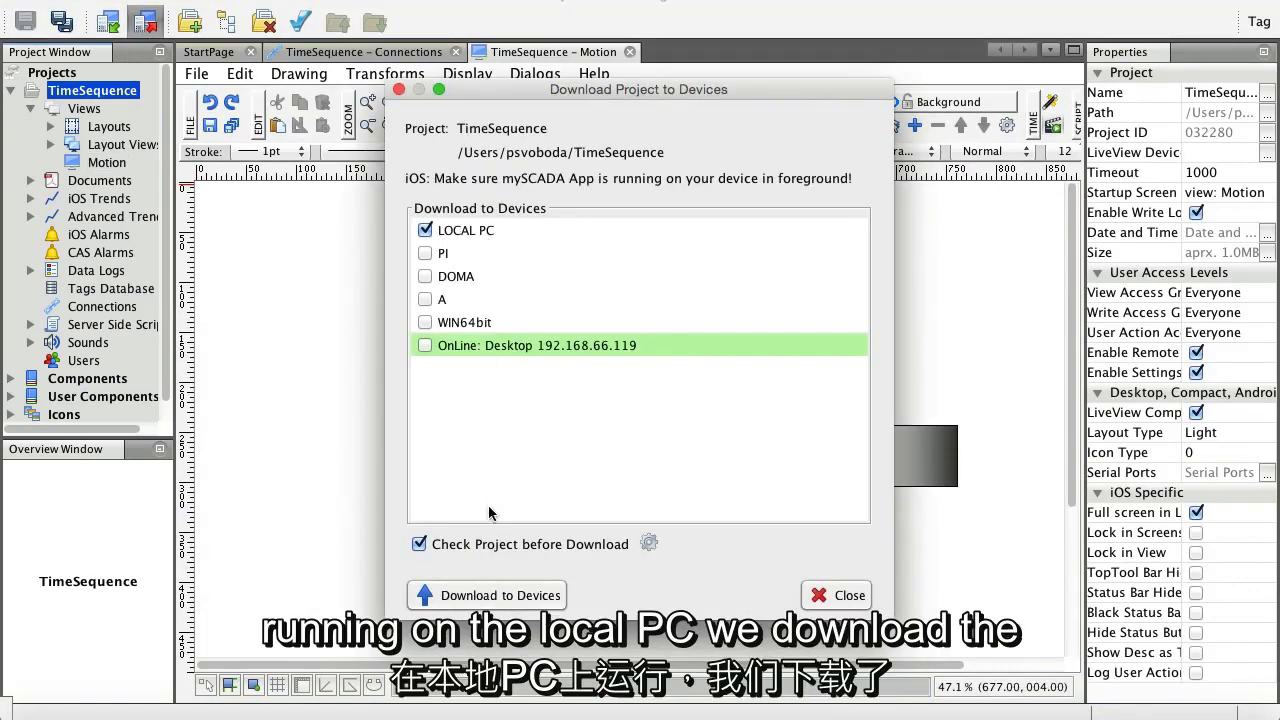
pyautogui.click(485, 596)
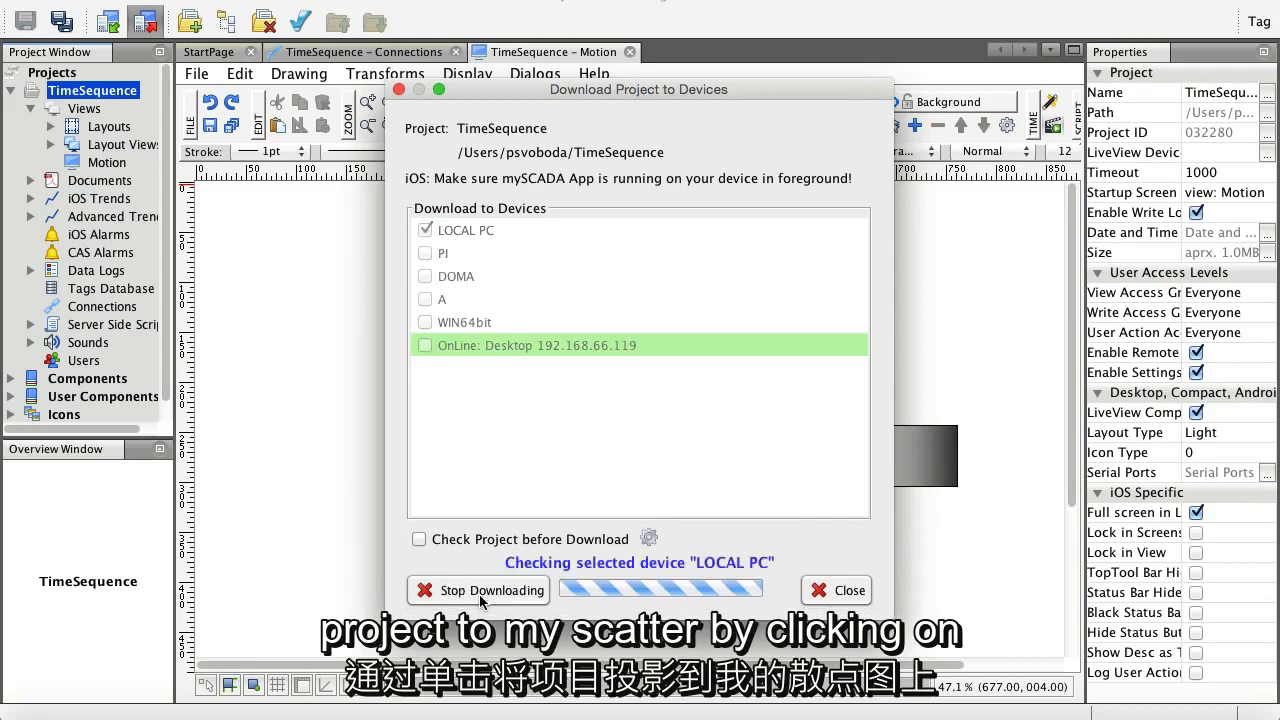
pyautogui.click(704, 404)
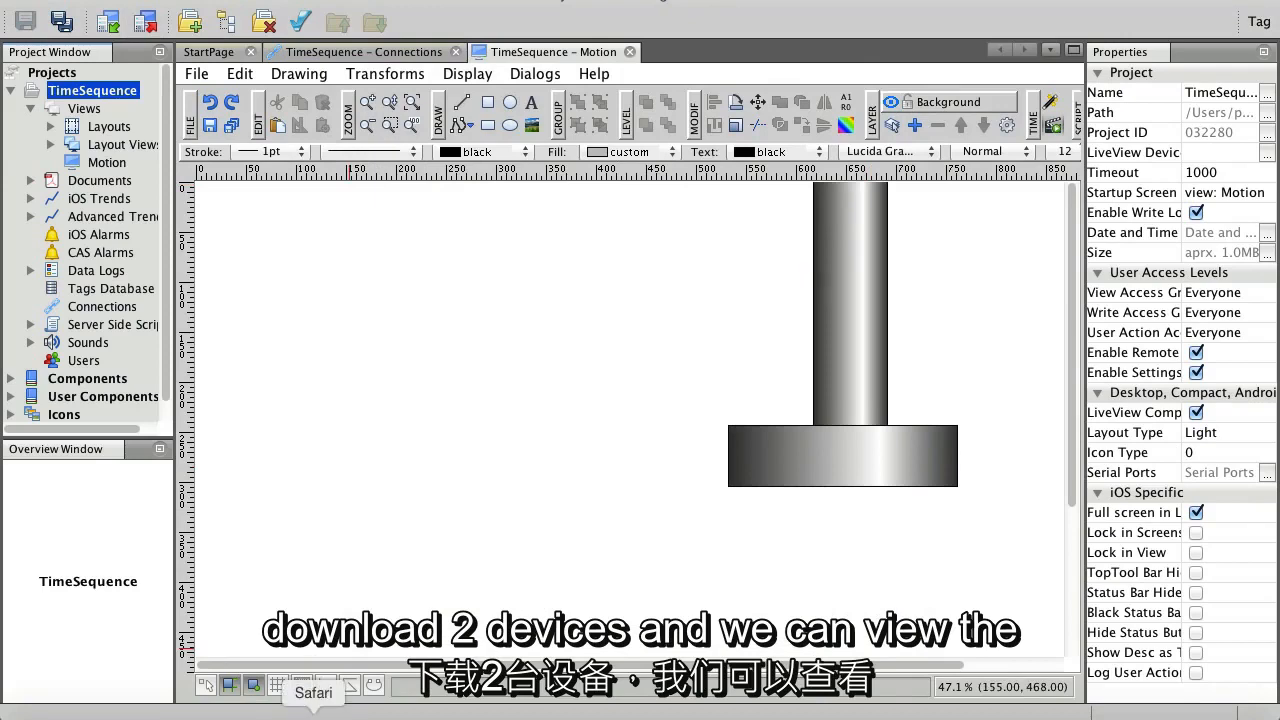
# - Switch to Safari and open the Motion view of the downloaded project to watch it live
pyautogui.click(334, 712)
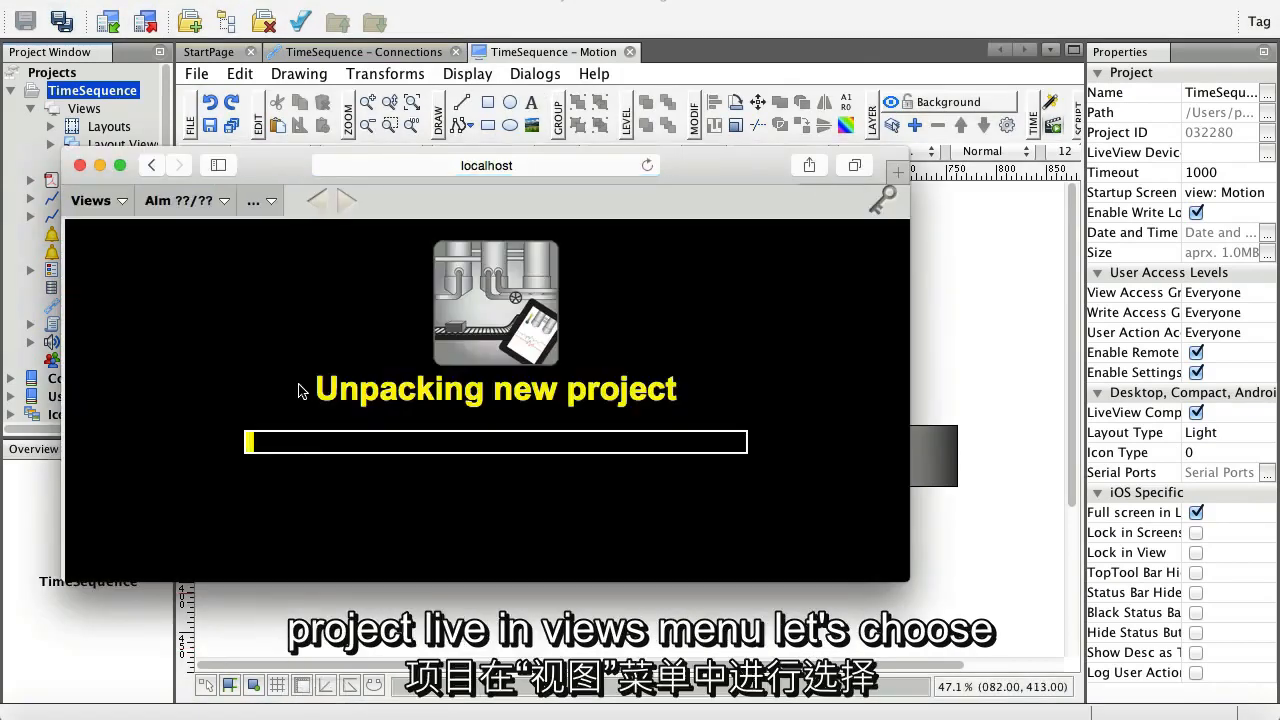
pyautogui.click(110, 204)
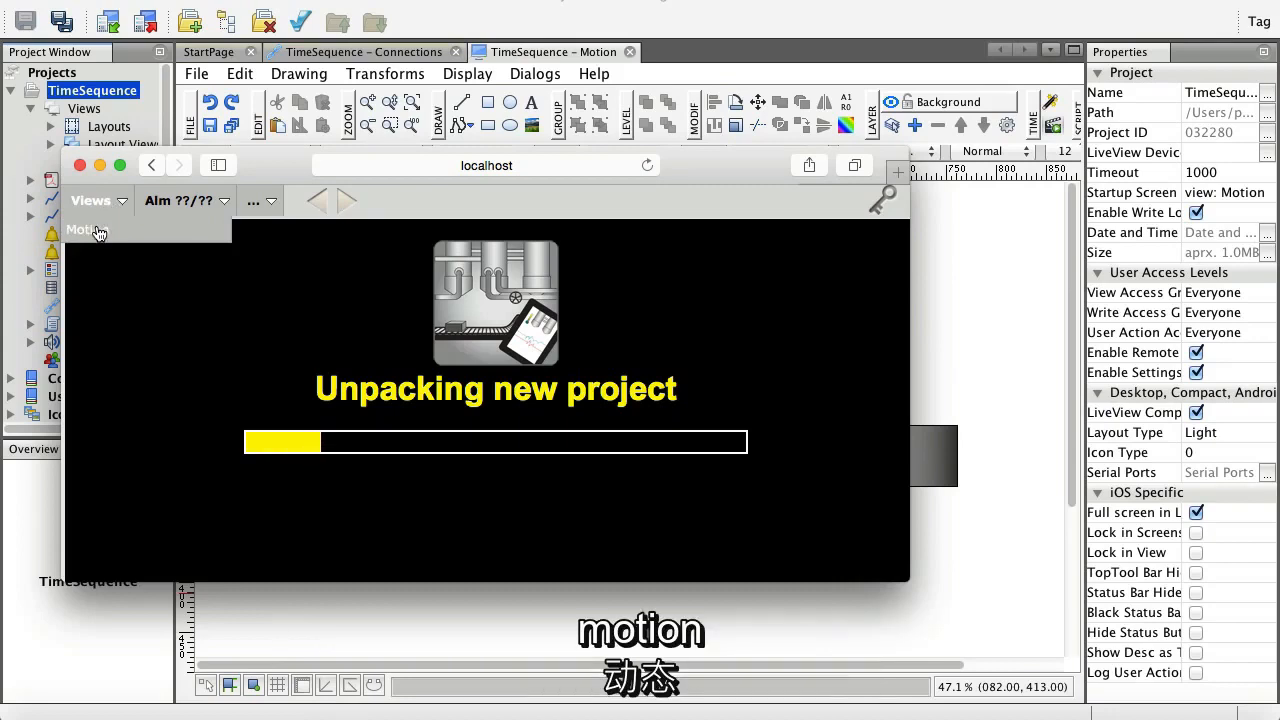
pyautogui.click(94, 229)
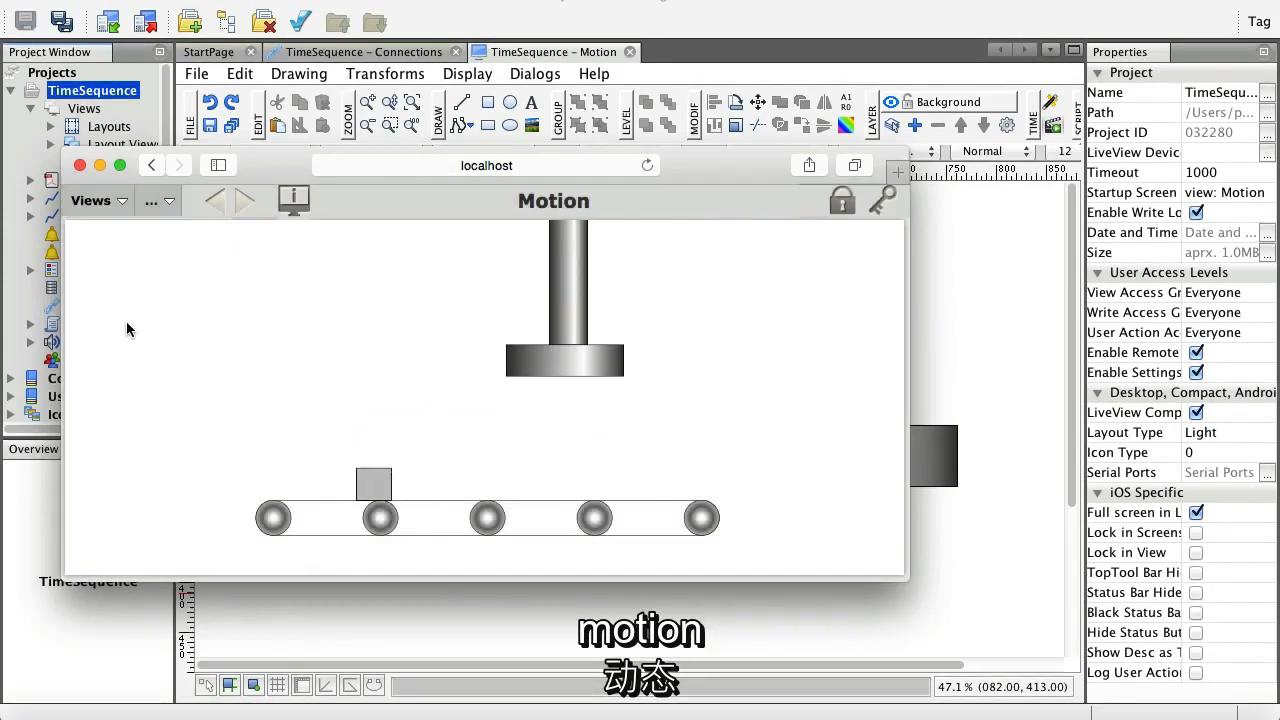